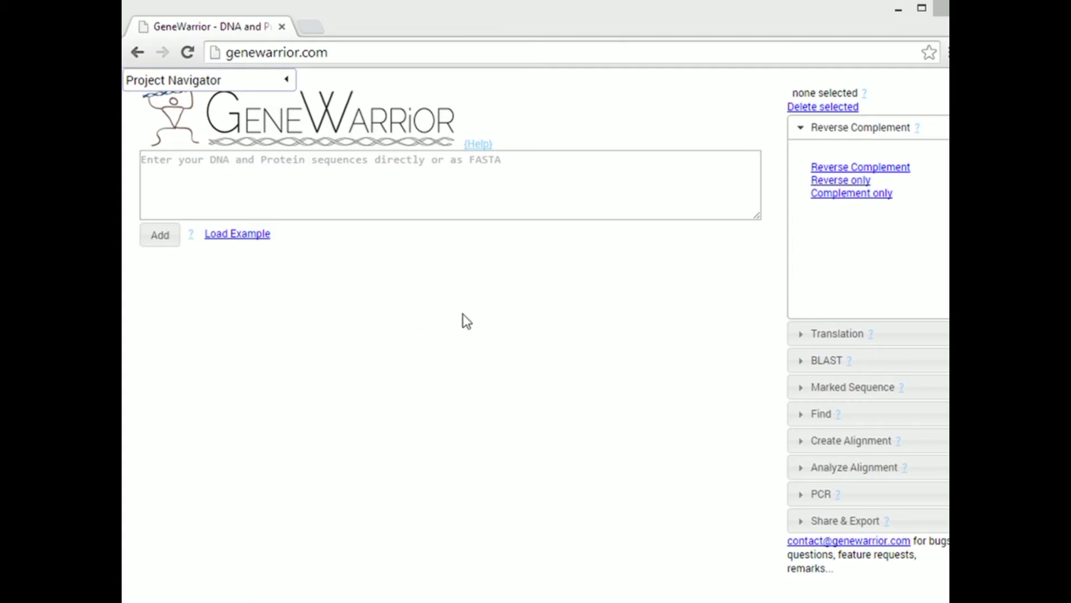
Paste the 1542 bp DNA sequence and add it to the project
left_click(320, 206)
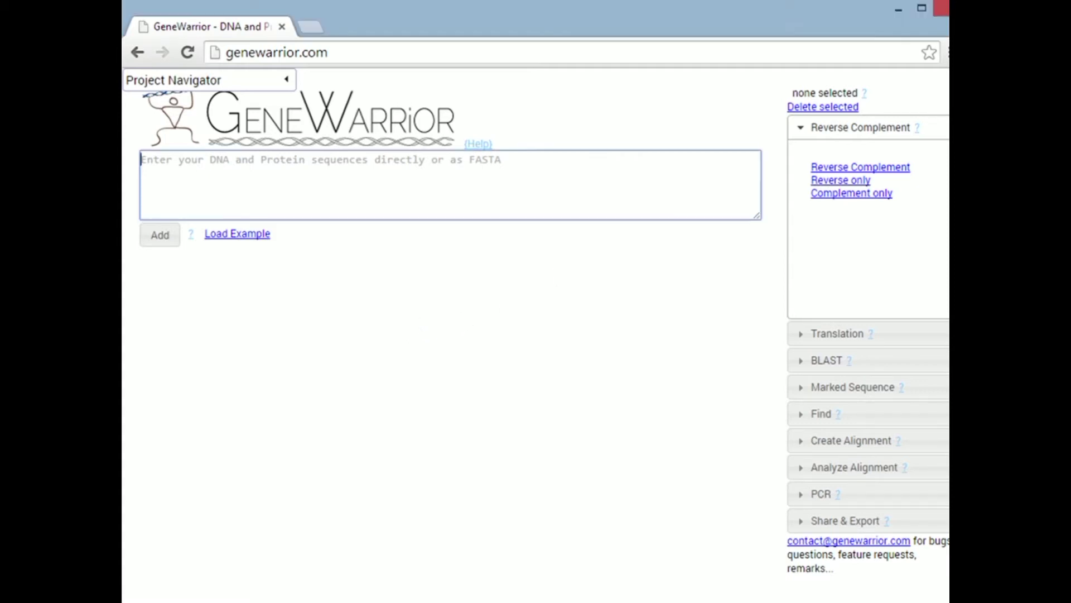
key("ctrl+v")
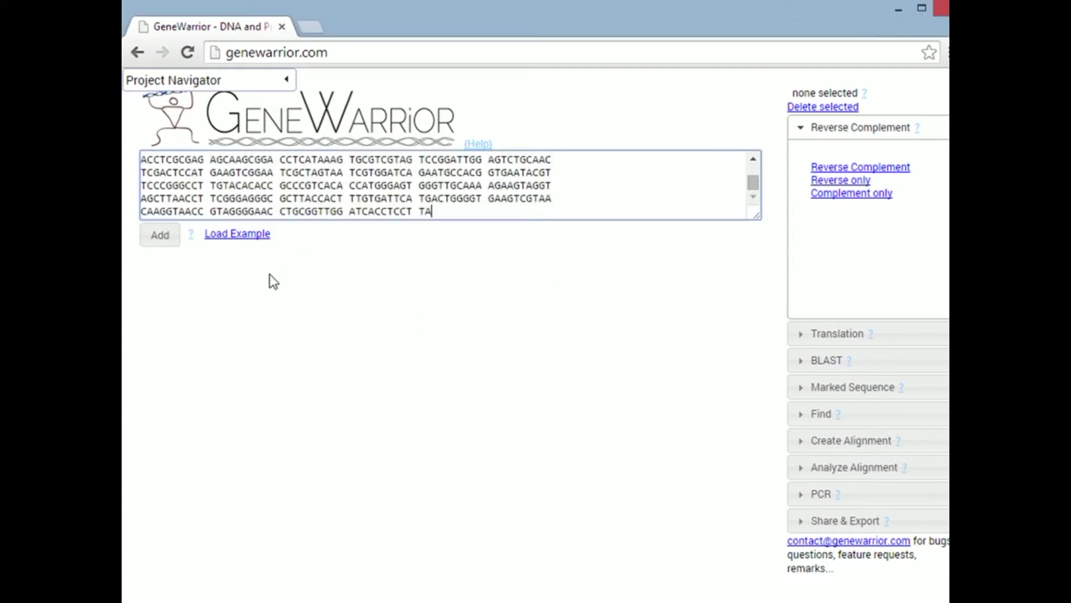
left_click(161, 237)
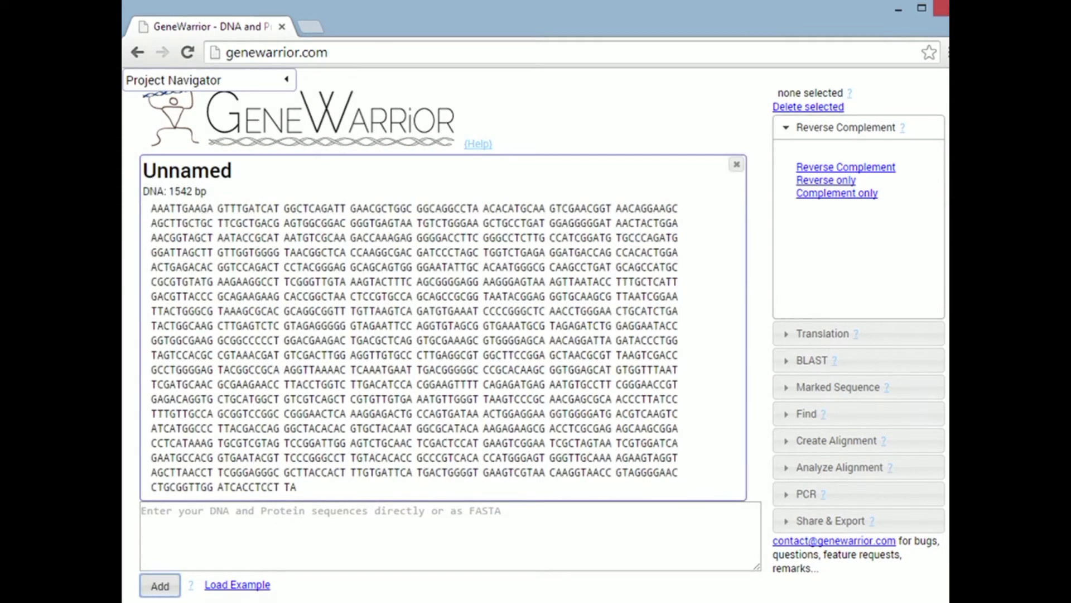
Rename the Unnamed sequence to '16S Ribosome'
key("alt+Tab")
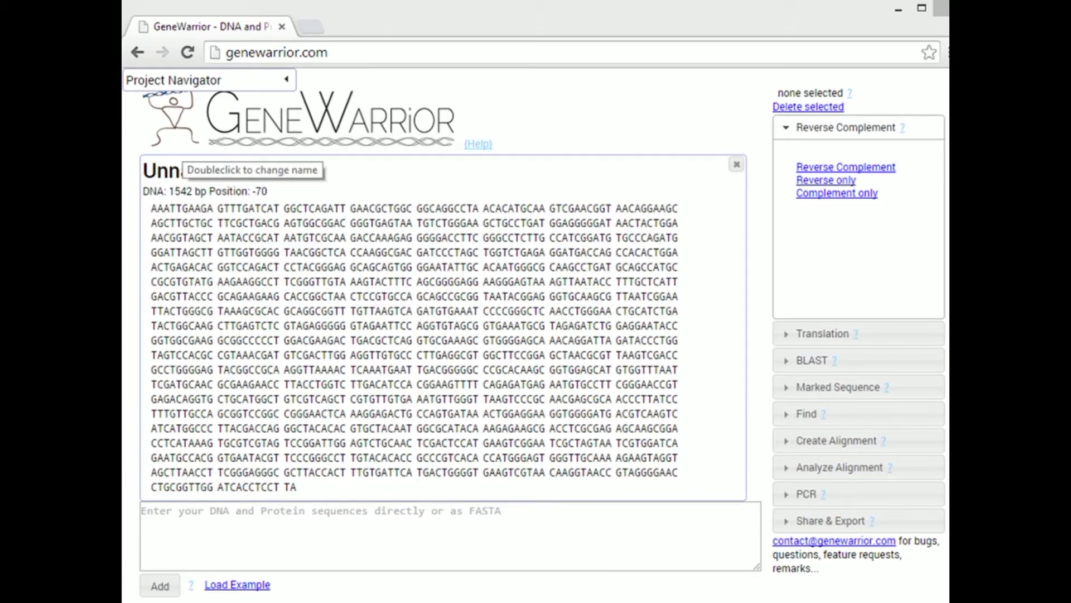
double_click(187, 172)
type("16")
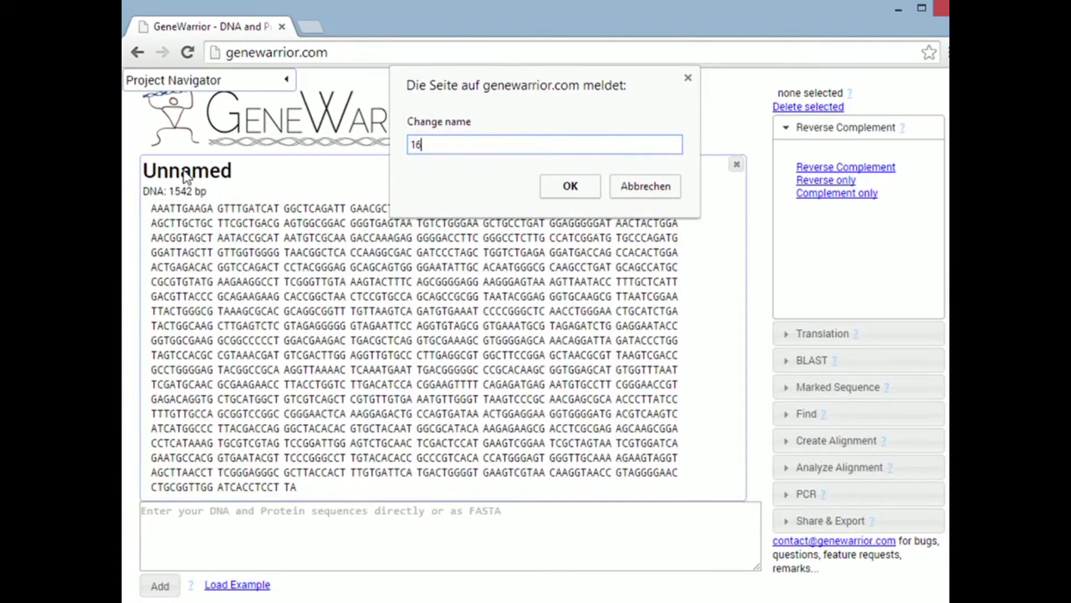
type("S Ribosome")
key("Return")
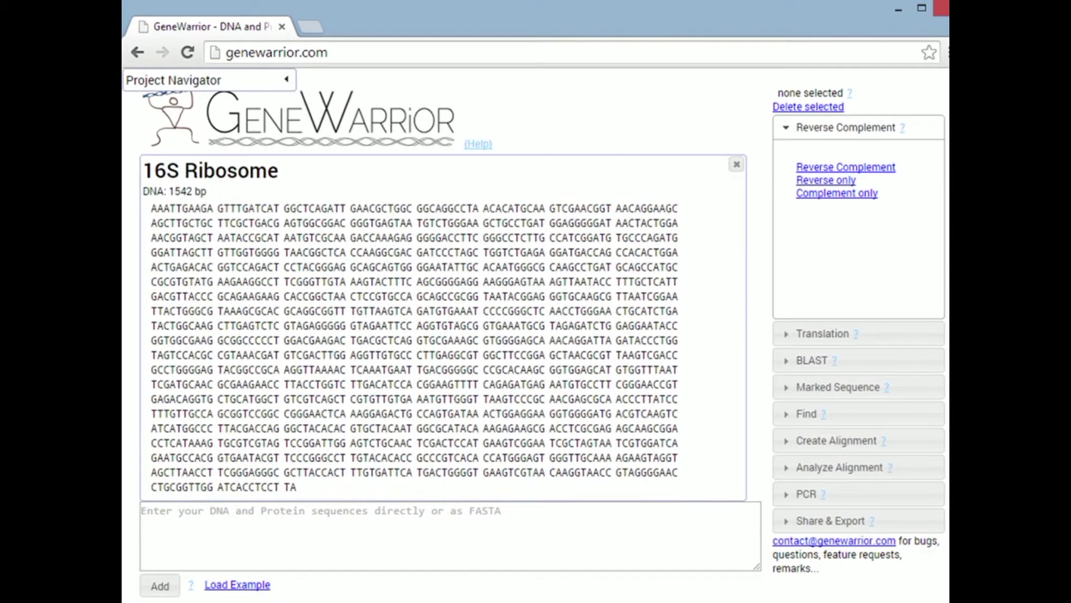
left_click(167, 238)
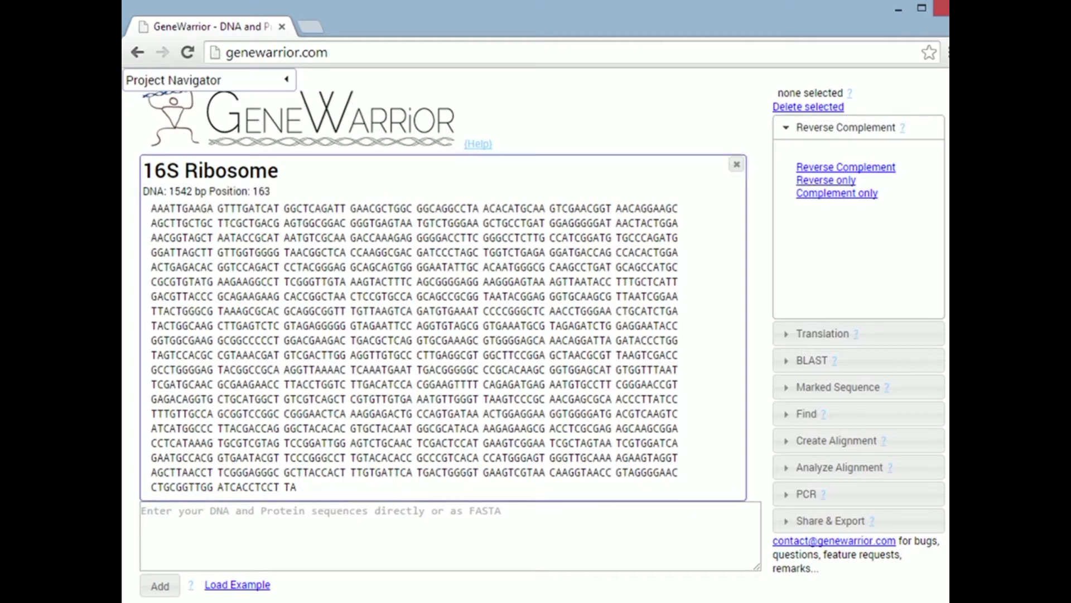
Add the FASTA block with Gene A (187 bp), Sequence 101 (124 bp) and Gene B (188 bp)
left_click(143, 510)
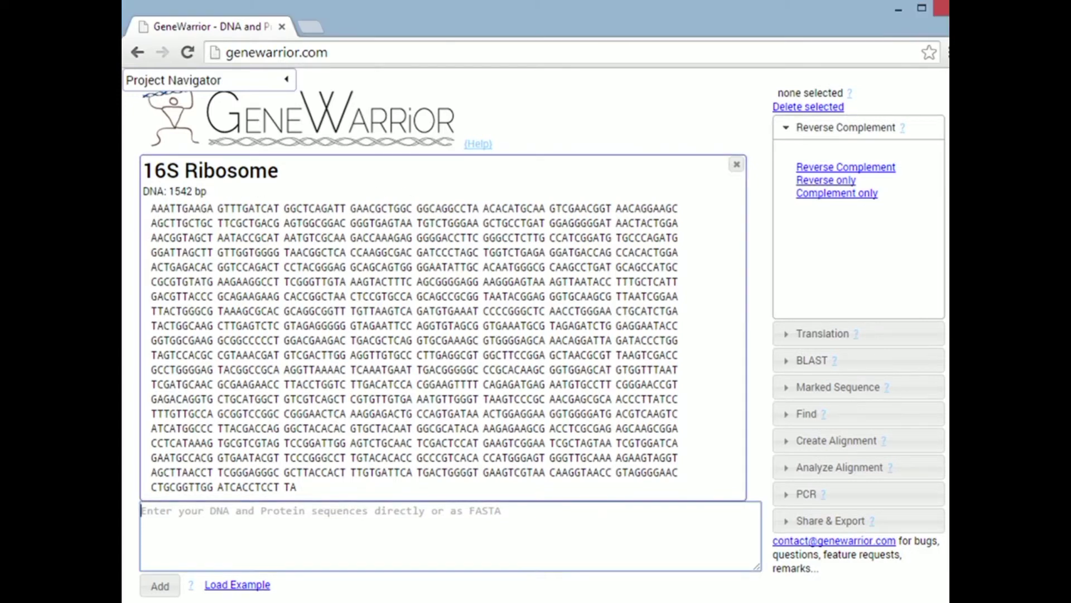
key("ctrl+v")
scroll(755, 530, "up", 2)
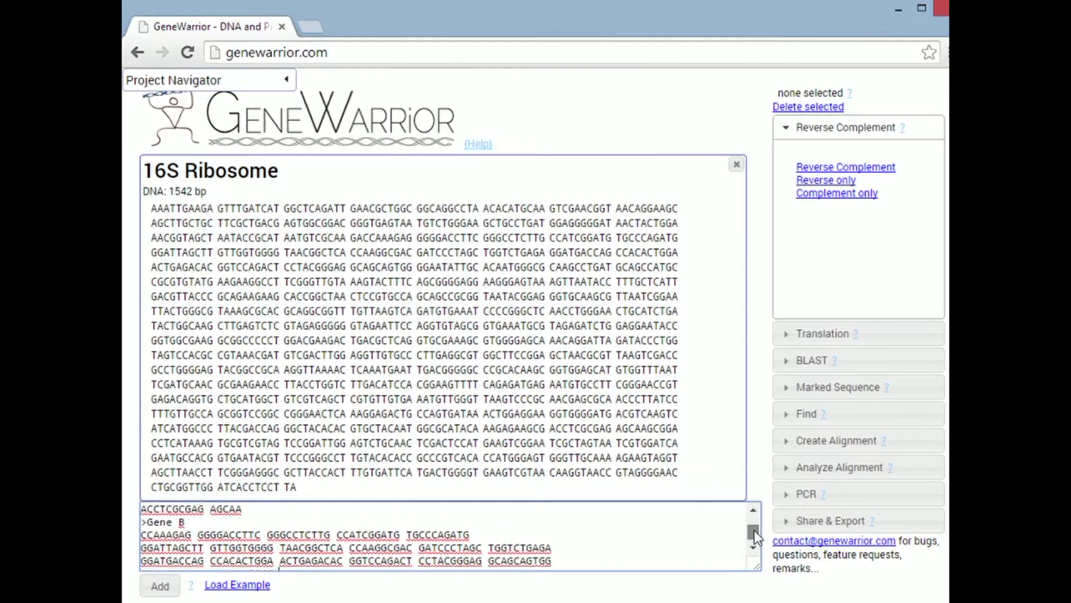
scroll(754, 530, "down", 3)
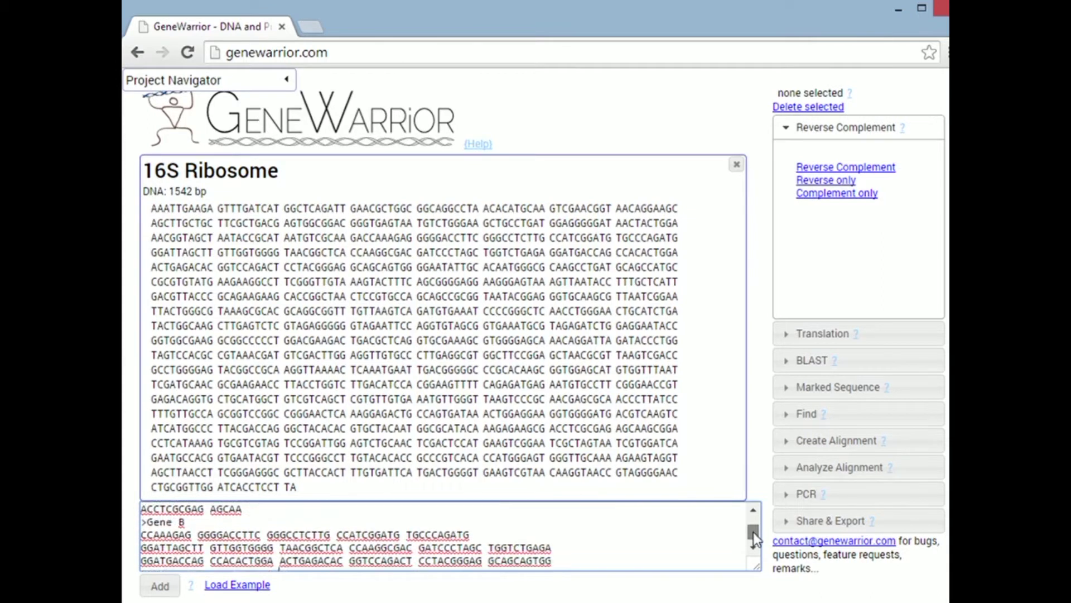
left_click(160, 585)
left_click(286, 78)
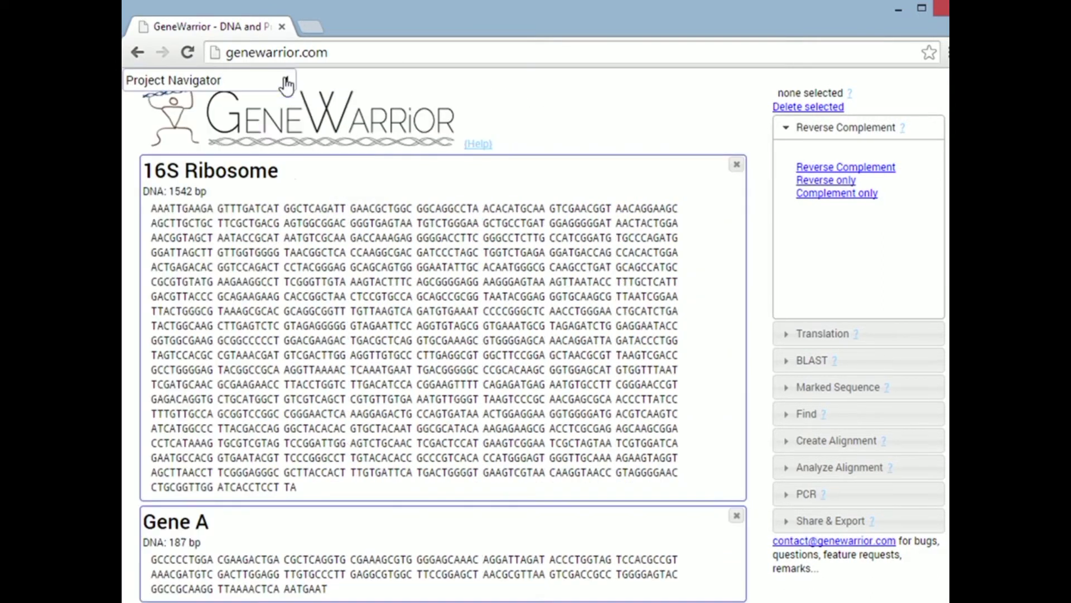
scroll(363, 275, "down", 5)
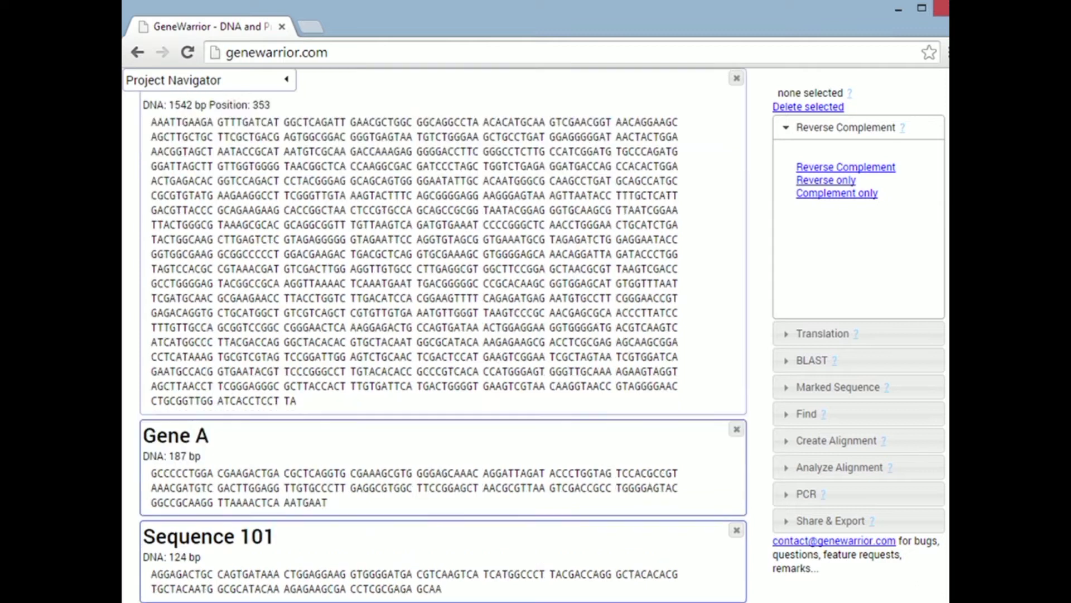
scroll(364, 270, "up", 5)
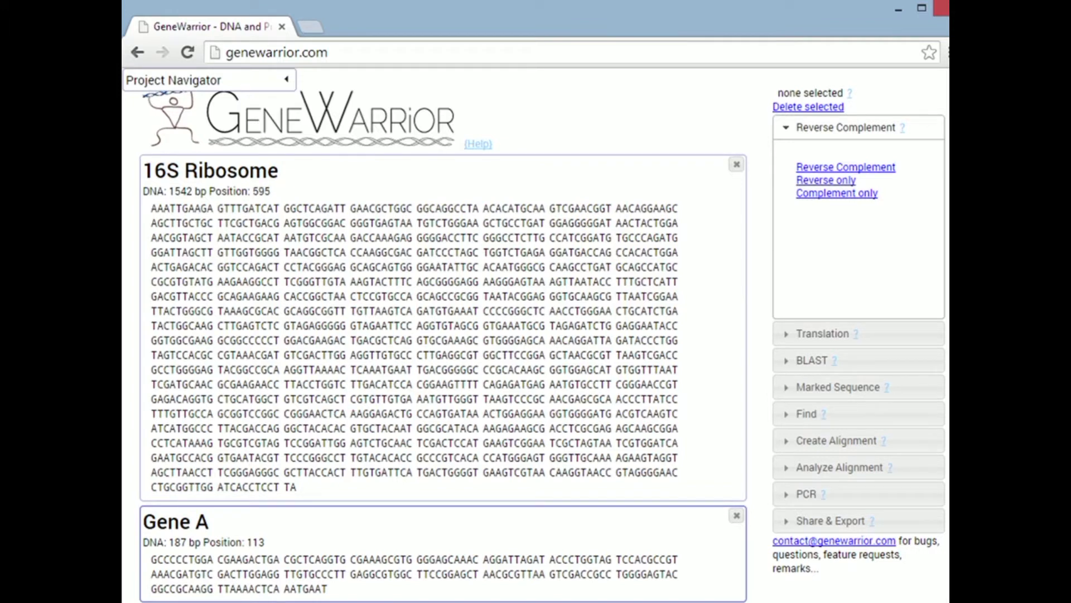
Select the 16S Ribosome sequence and start Primer design from the PCR tools
left_click(258, 223)
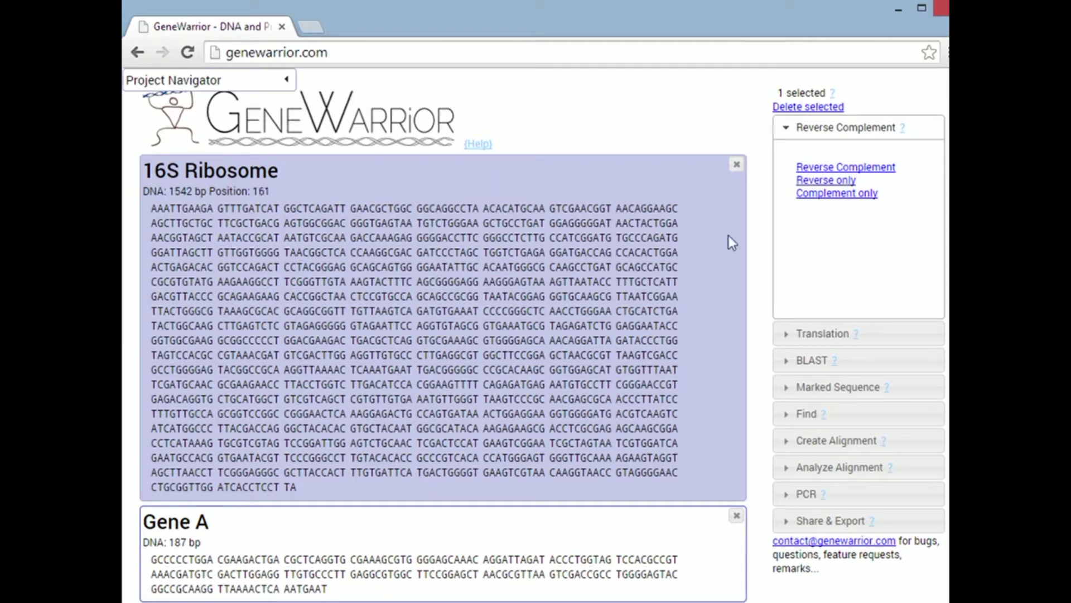
left_click(806, 495)
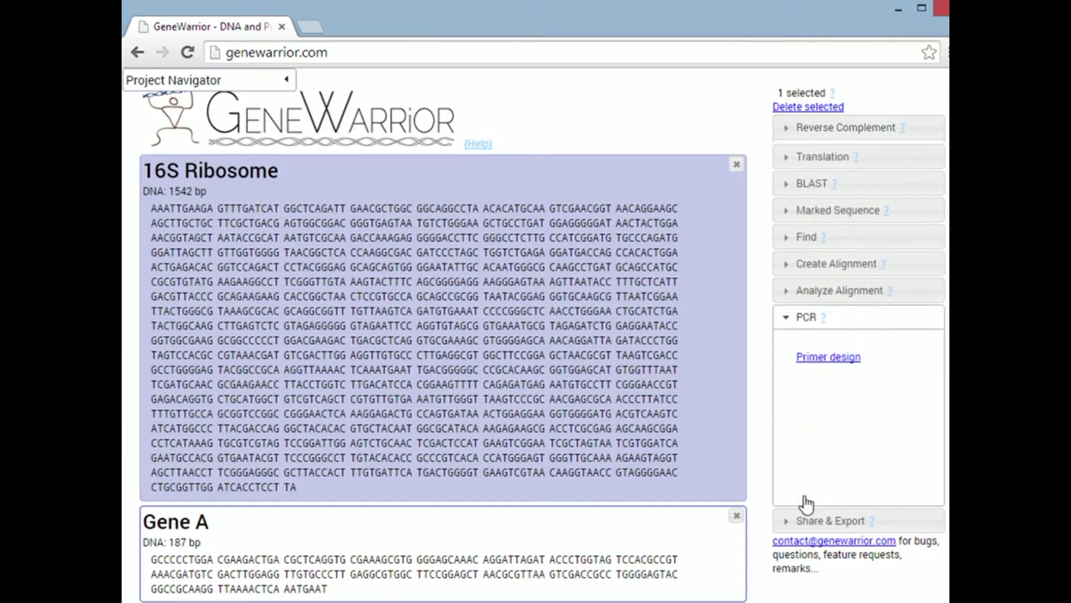
left_click(818, 358)
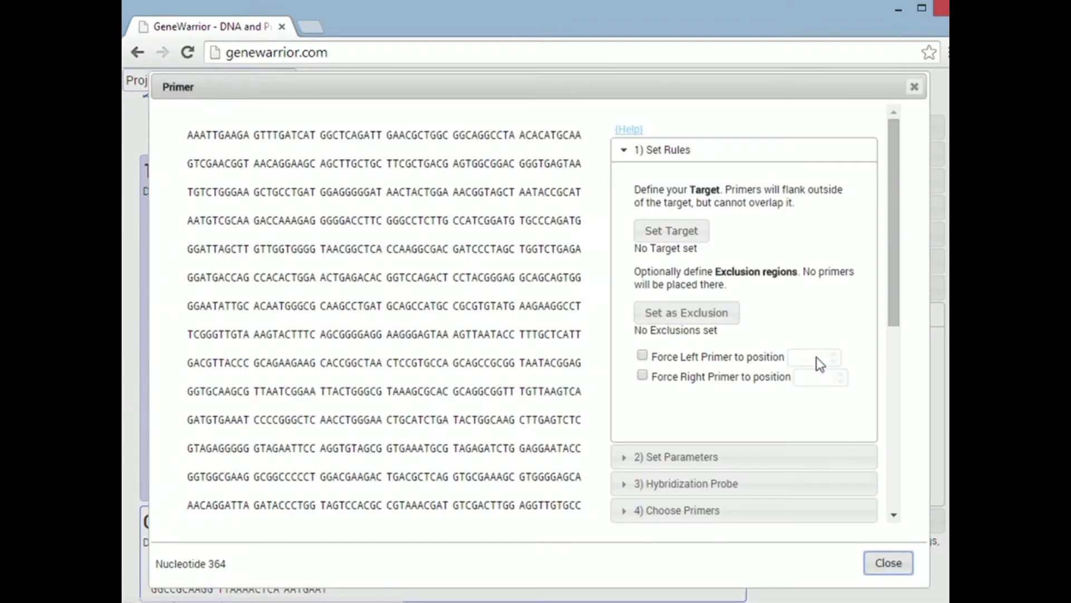
Set nucleotides 321–387 of the 16S Ribosome sequence as the primer Target
left_click_drag(890, 215, 904, 193)
left_click_drag(320, 276, 363, 307)
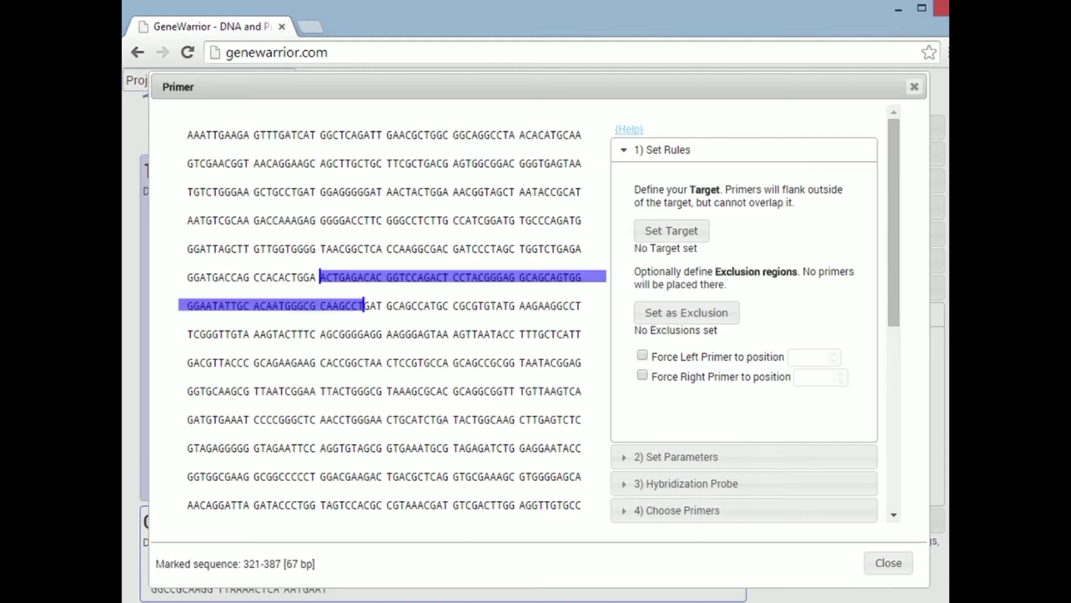
left_click(668, 242)
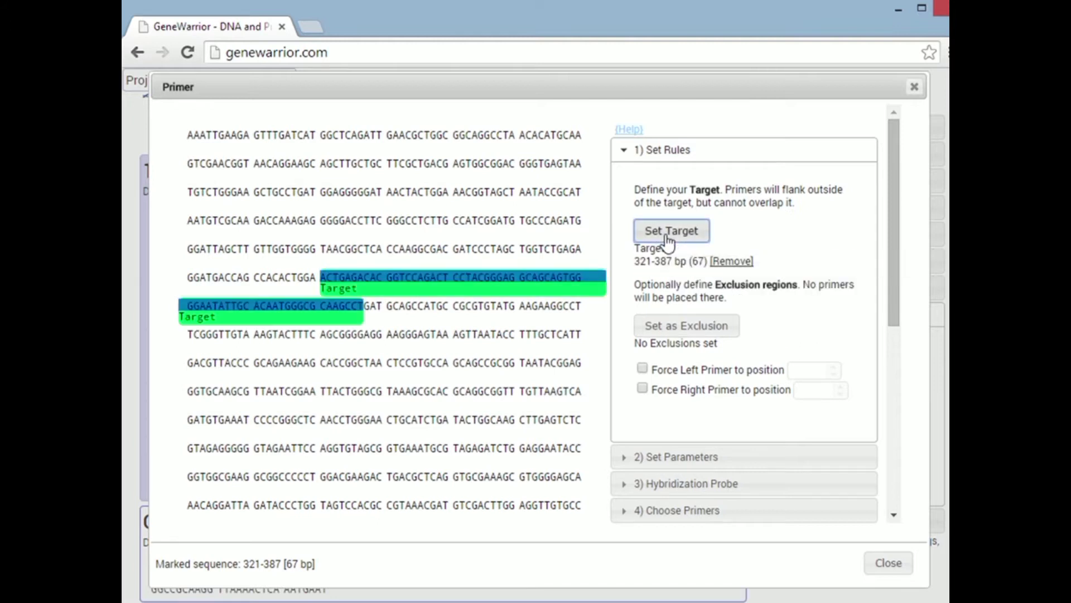
left_click(559, 295)
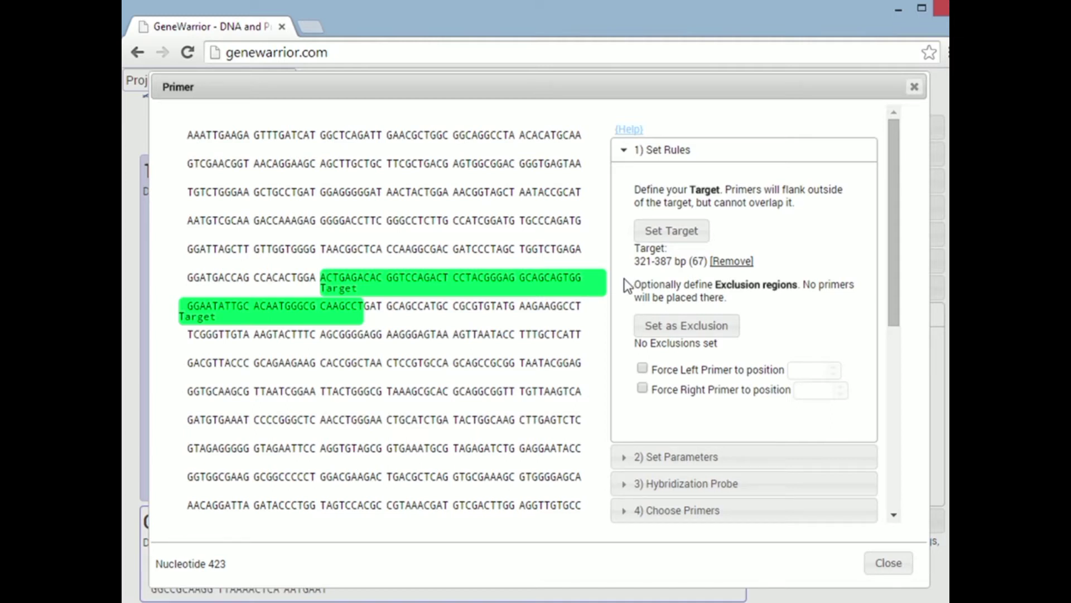
left_click(669, 456)
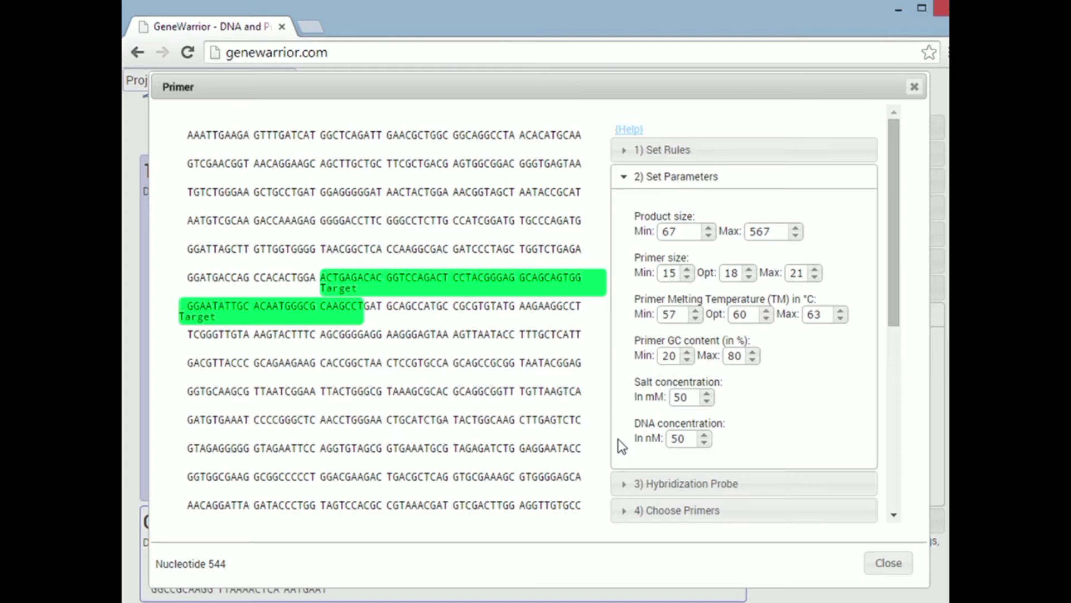
Keep default parameters, skip the probe, and calculate a 250 bp Primer Pair 1
left_click(665, 484)
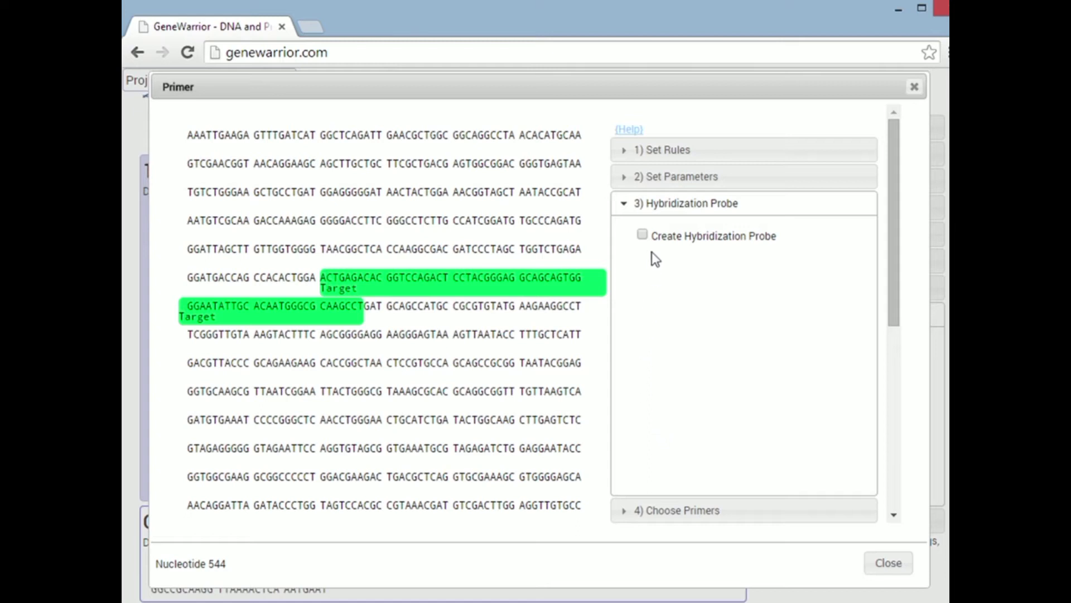
left_click(720, 505)
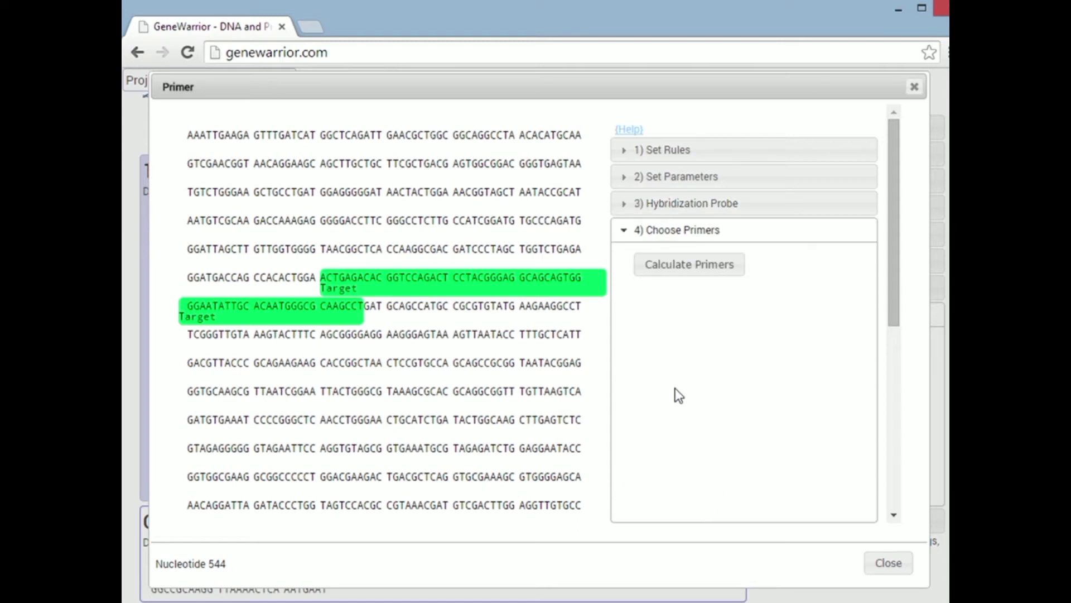
left_click(676, 277)
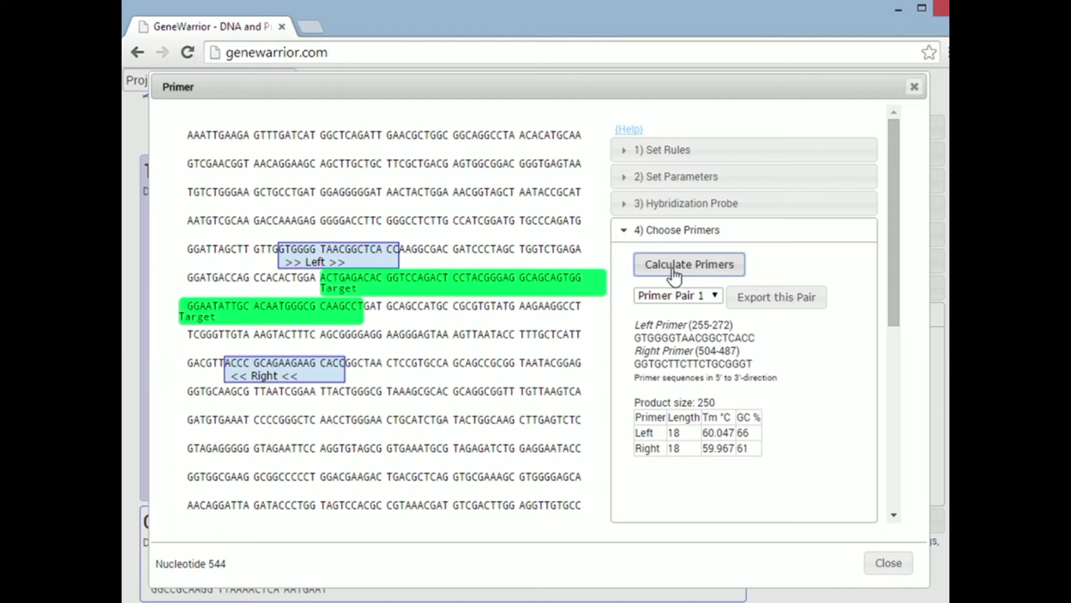
left_click(717, 296)
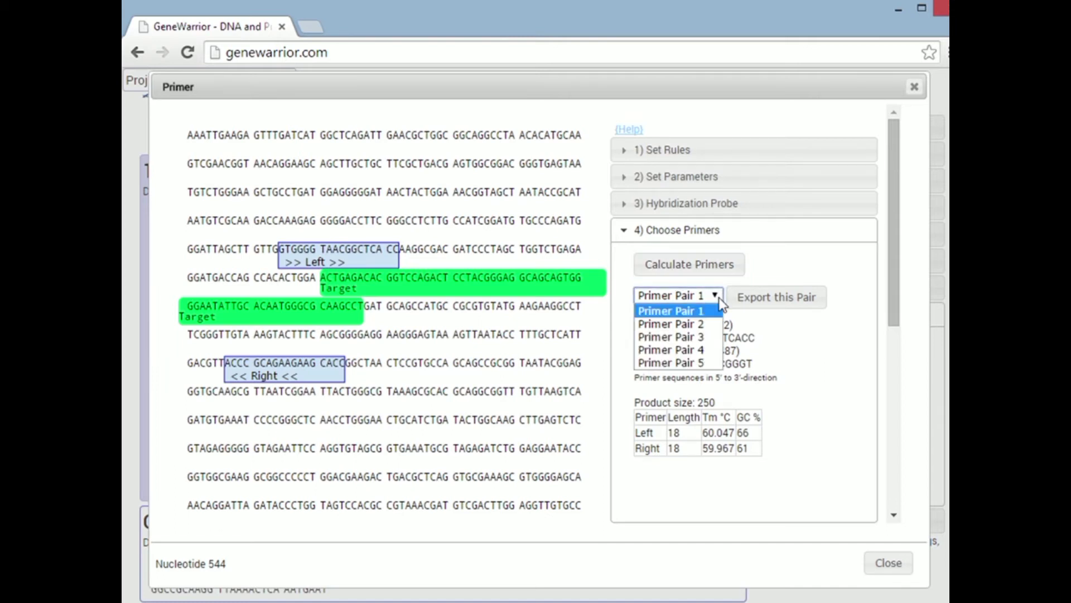
left_click(720, 300)
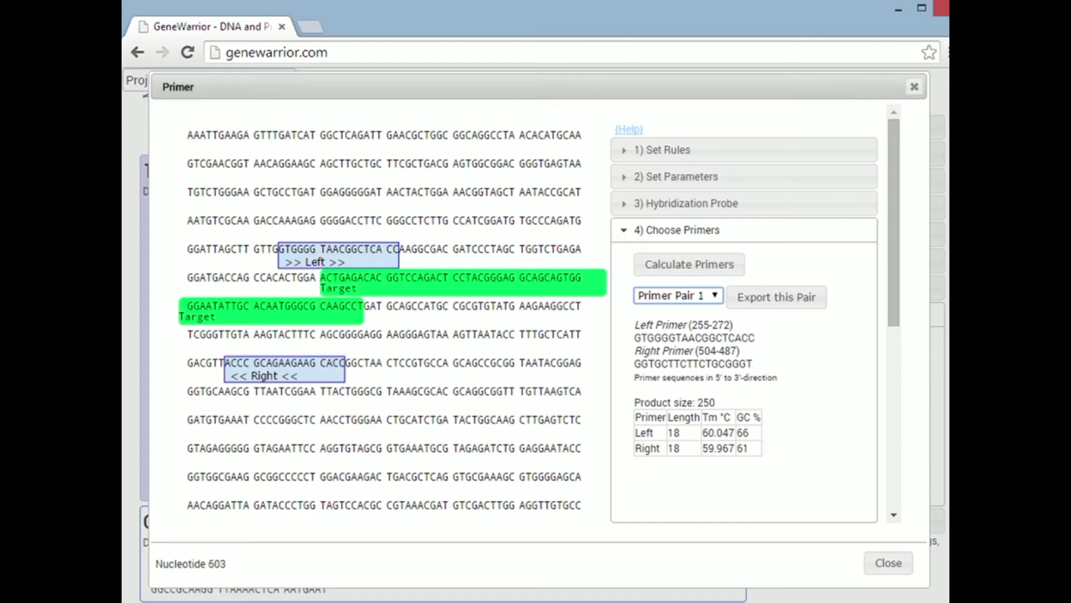
left_click_drag(634, 337, 753, 364)
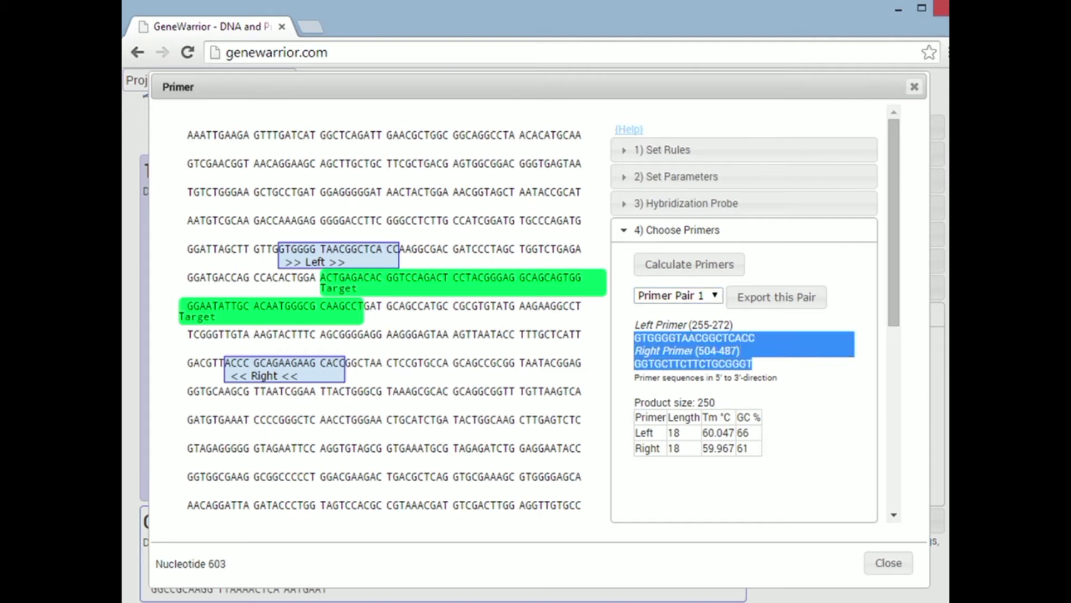
left_click(759, 363)
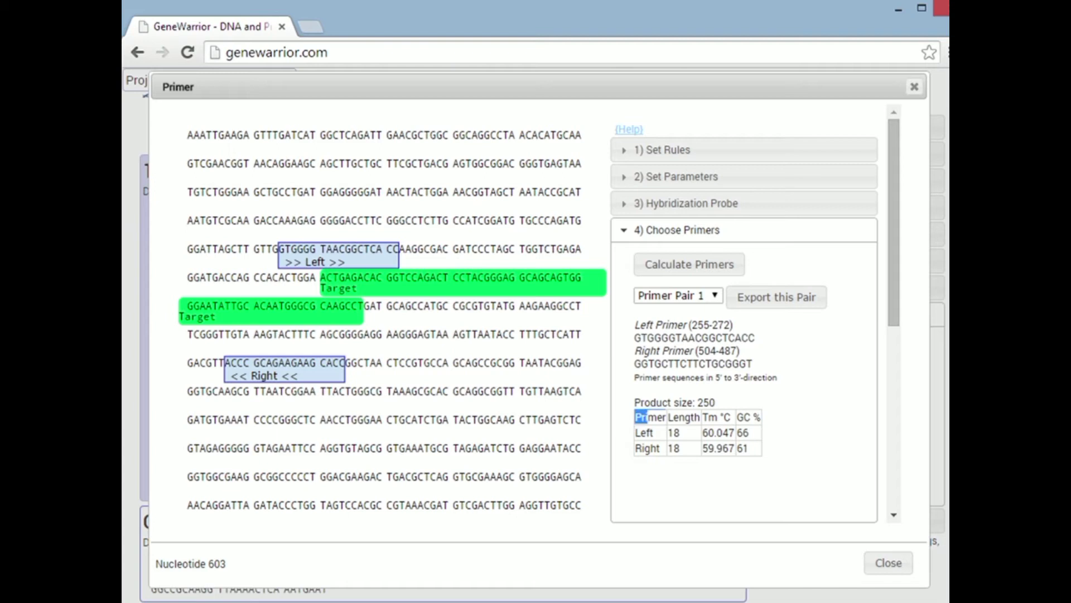
left_click_drag(647, 417, 760, 452)
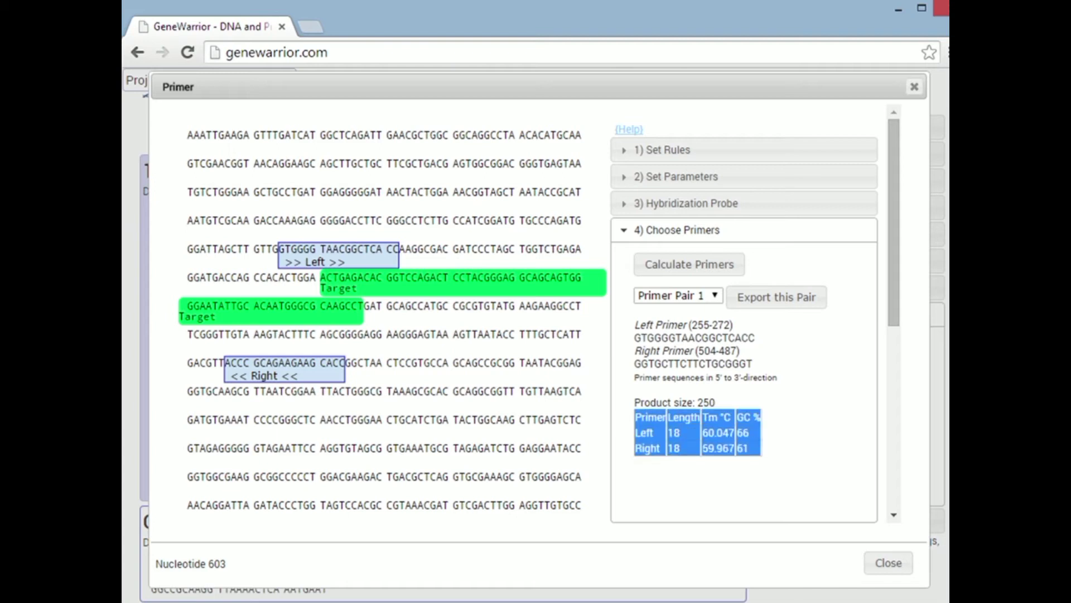
left_click(775, 455)
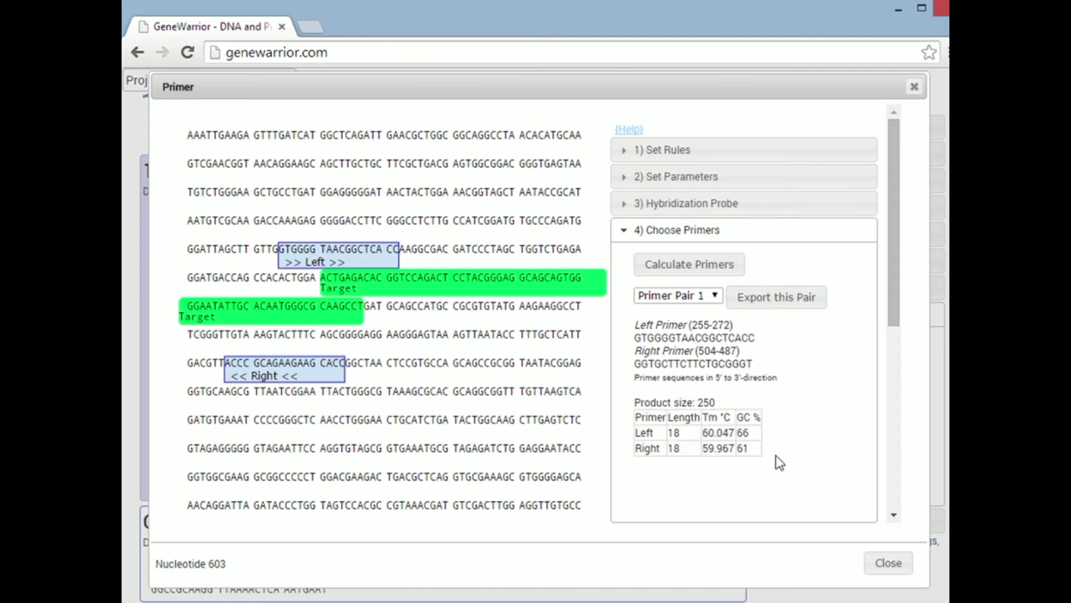
left_click(711, 294)
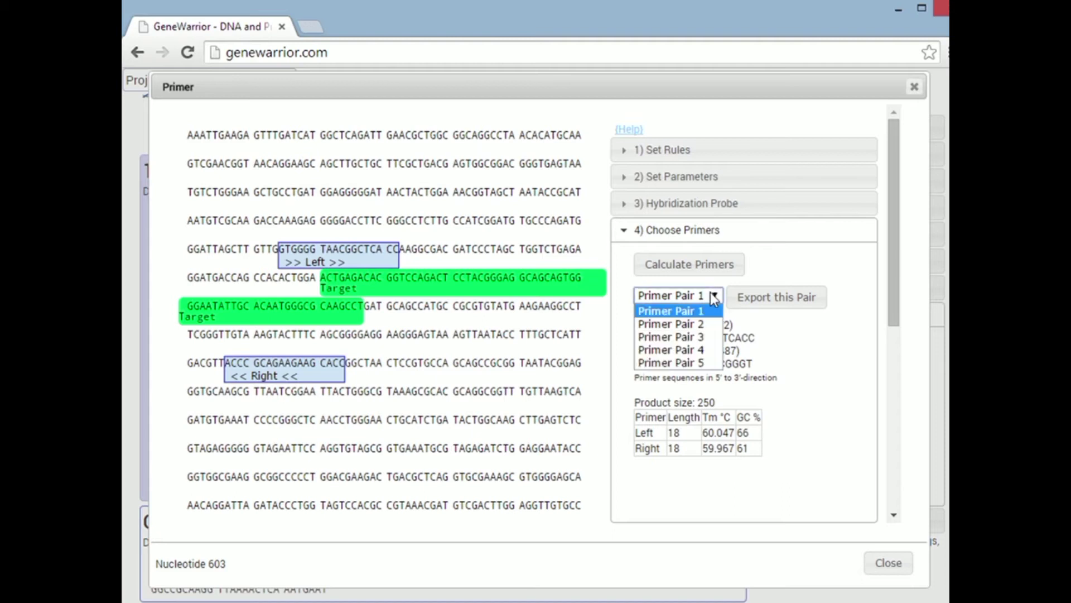
key("Down")
key("Down")
key("Return")
left_click(713, 296)
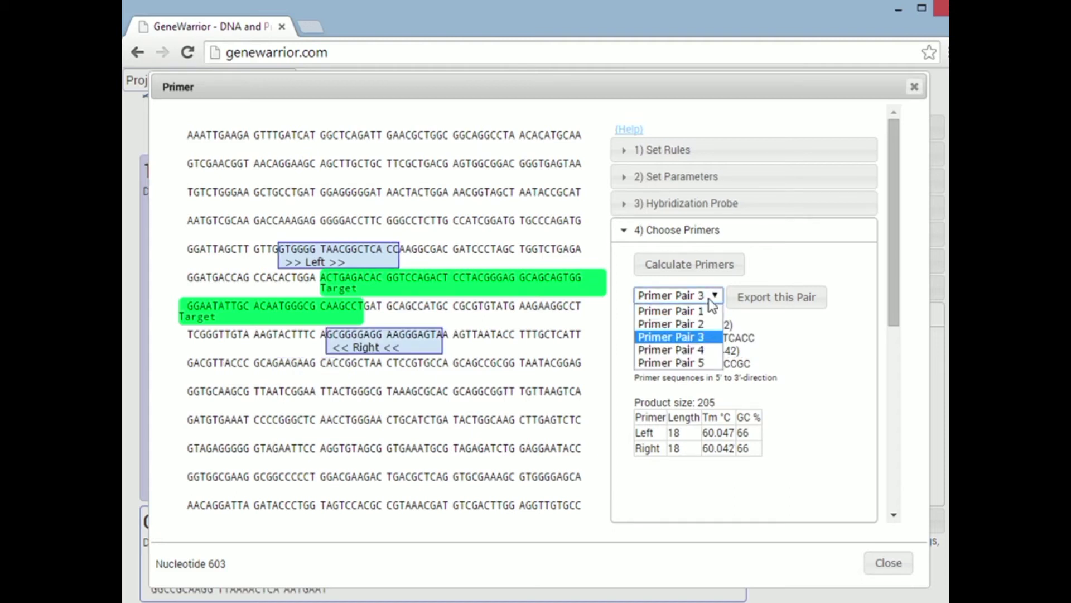
key("Down")
key("Return")
left_click(712, 296)
left_click(709, 363)
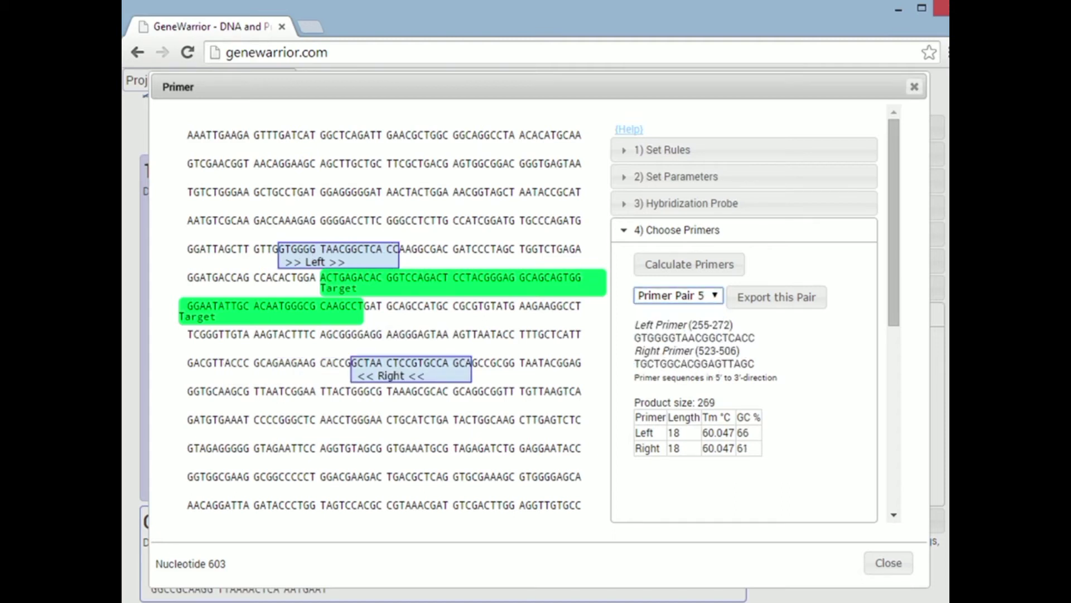
left_click(713, 295)
left_click(678, 309)
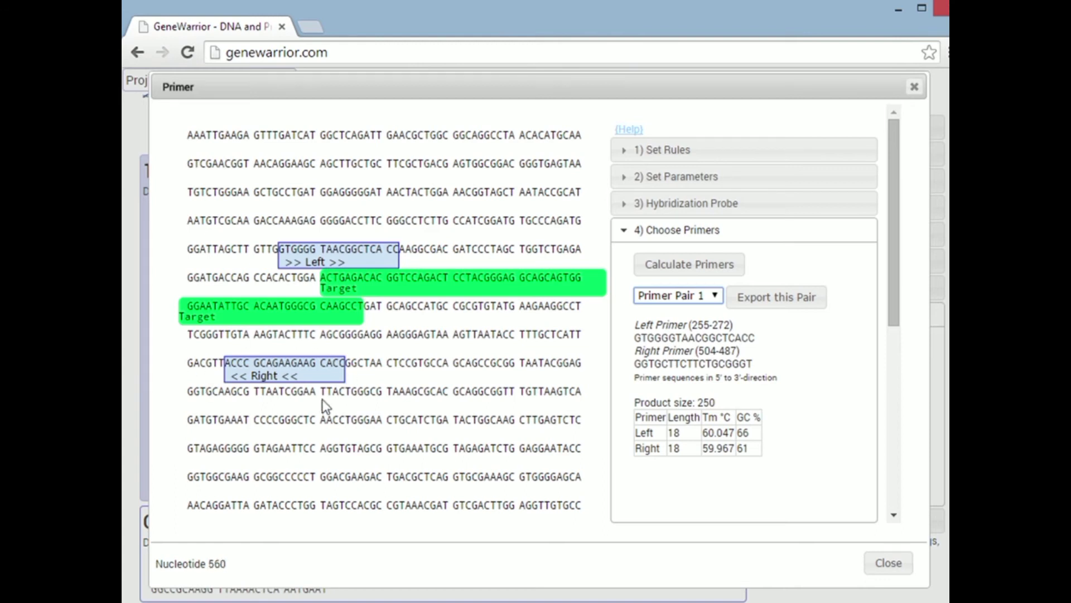
left_click_drag(206, 363, 418, 420)
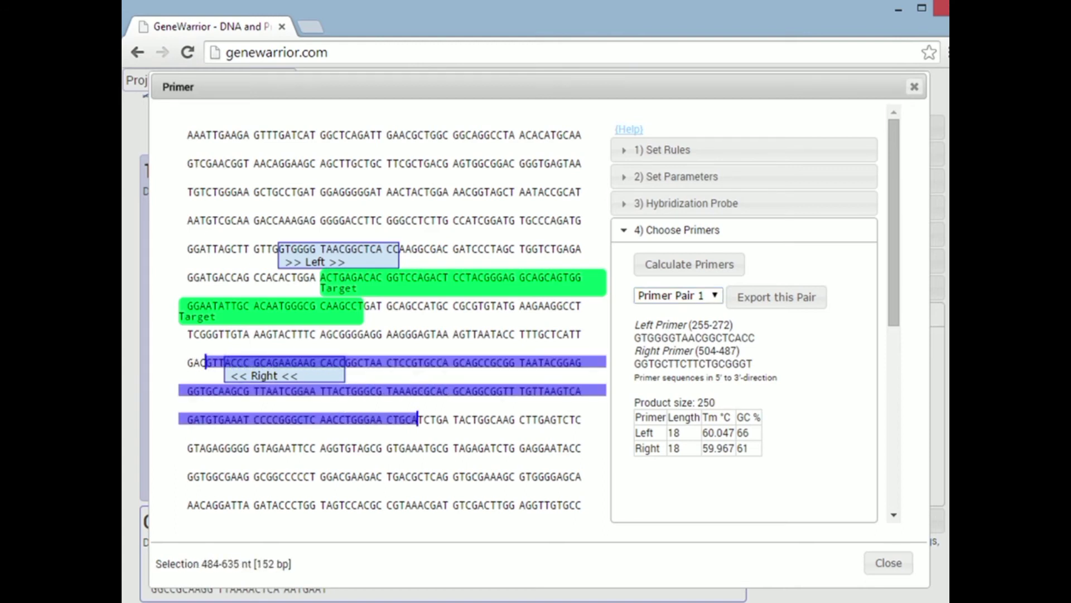
left_click(402, 378)
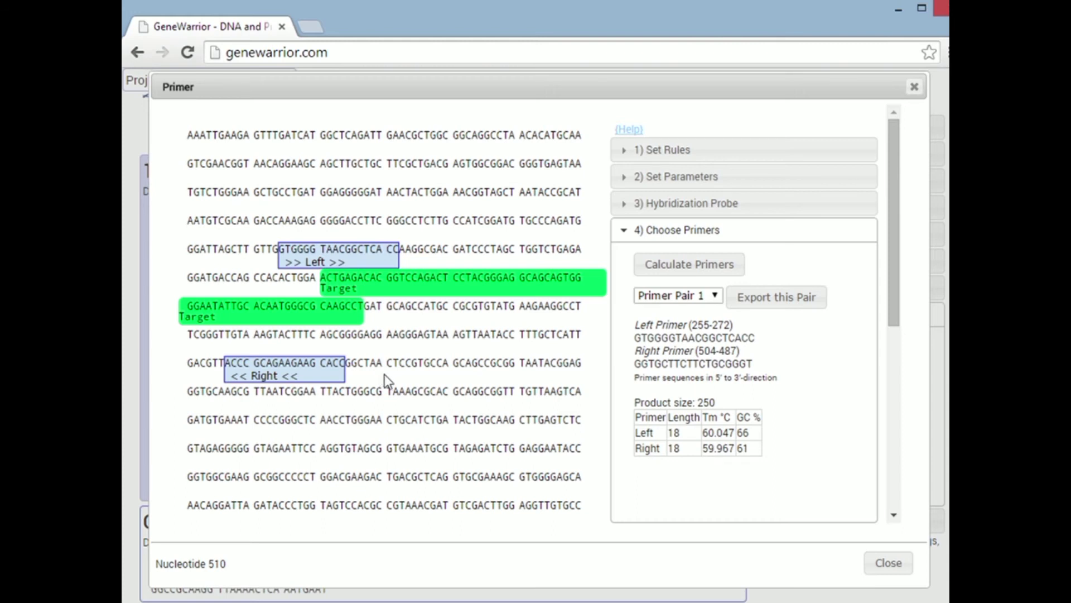
Mark nucleotides 483–583 as an Exclusion region where primers cannot be placed
left_click(671, 157)
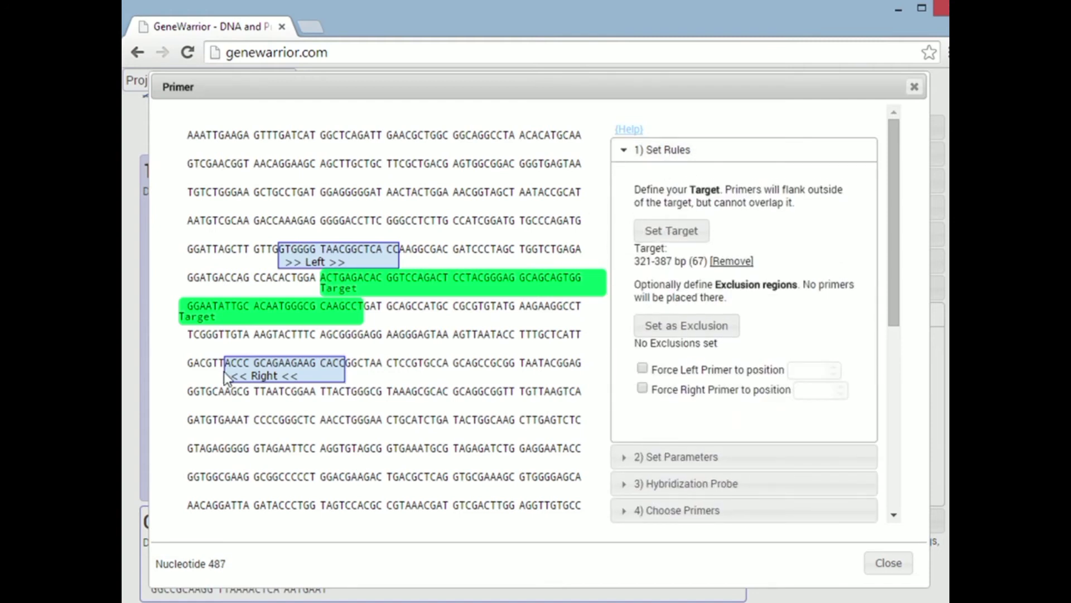
left_click_drag(200, 363, 472, 391)
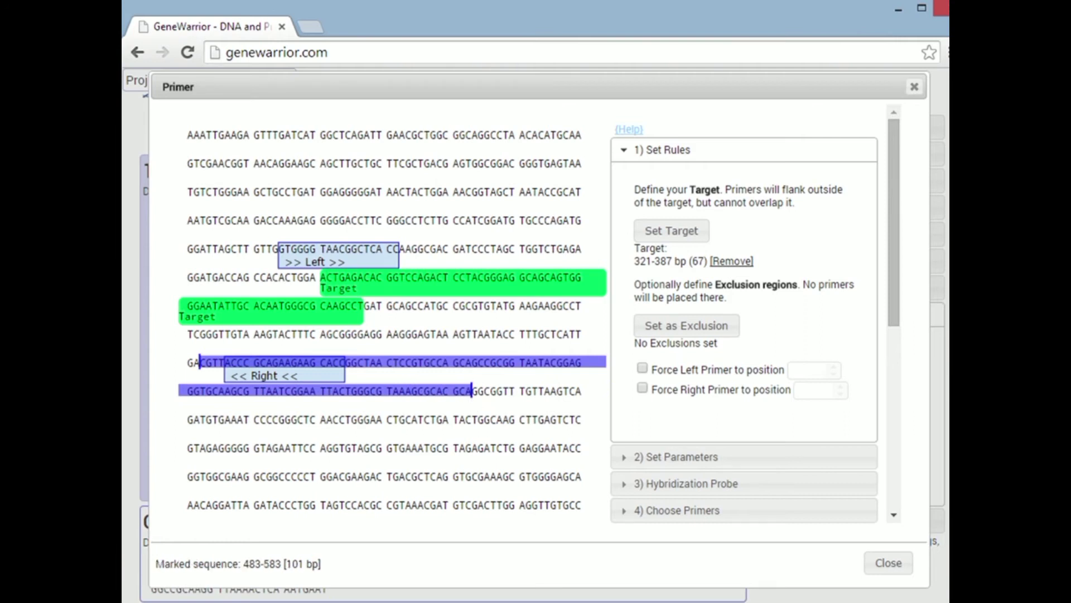
left_click(668, 330)
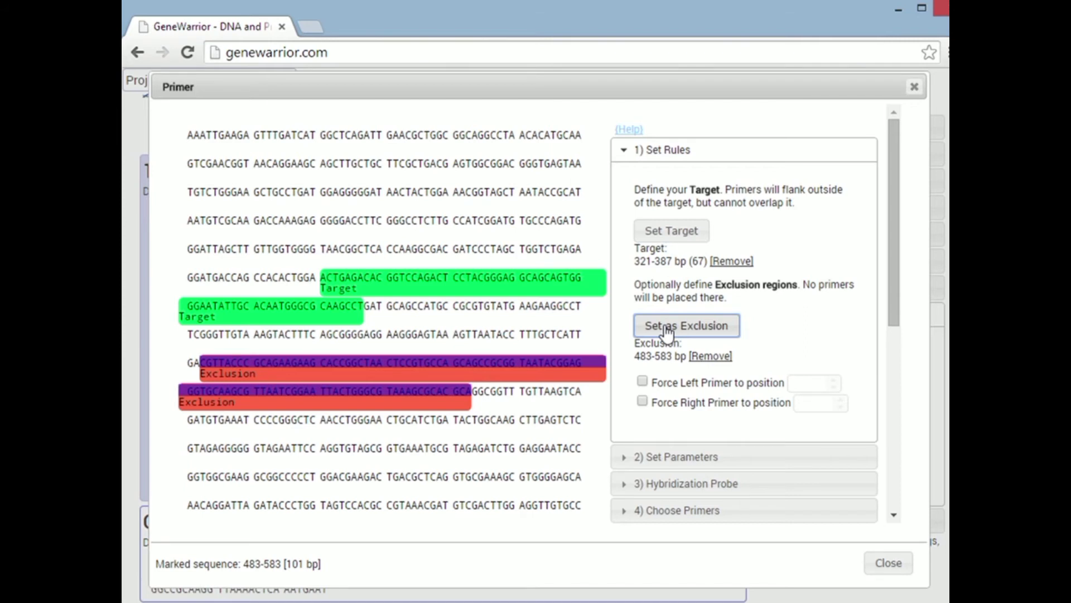
left_click(528, 400)
key("Left")
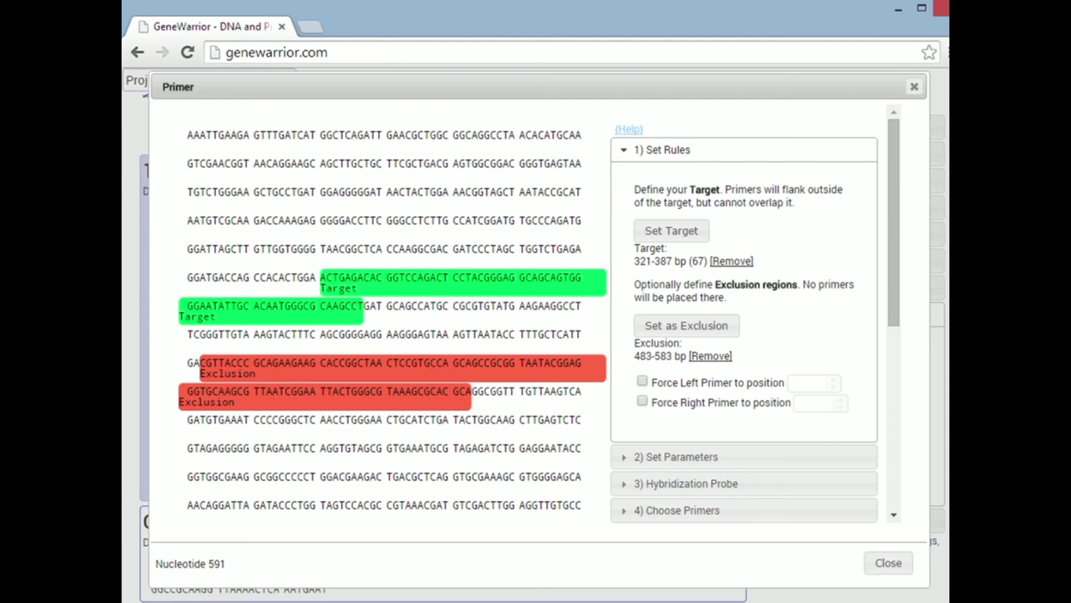
key("Right")
key("Right")
key("Right")
key("Right")
left_click(668, 510)
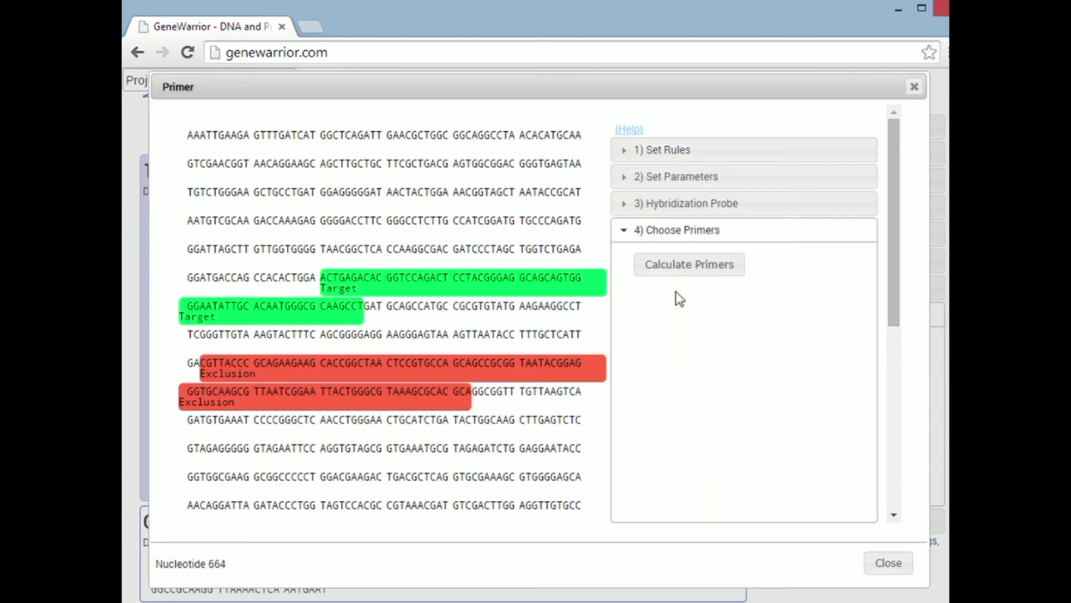
Recalculate primers, review Pairs 1–5, and return to the 205 bp Pair 1
left_click(677, 279)
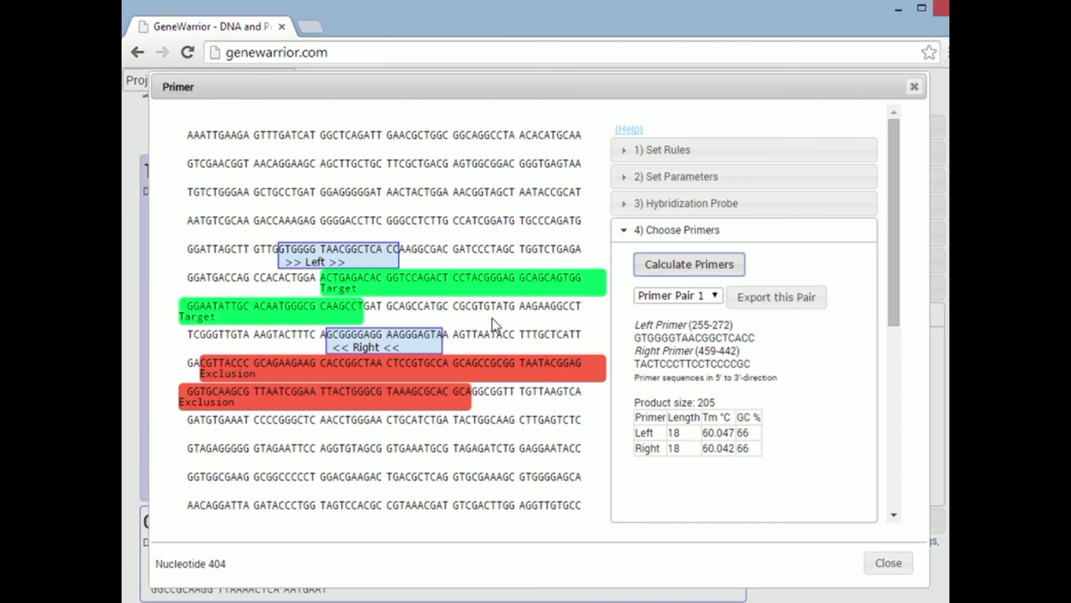
left_click(711, 297)
left_click(708, 319)
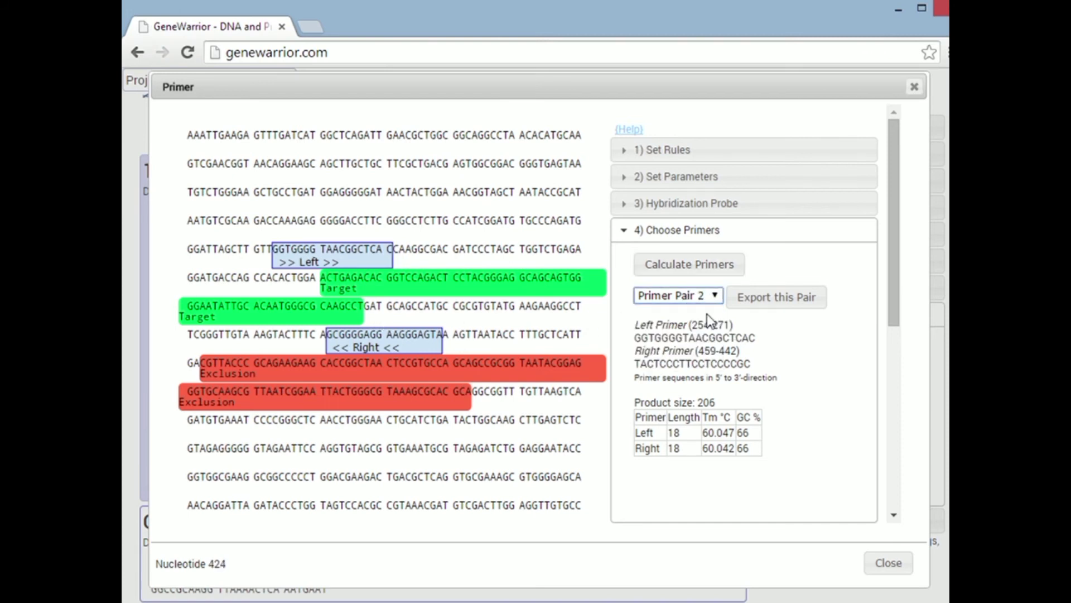
left_click(708, 299)
left_click(705, 337)
left_click(705, 299)
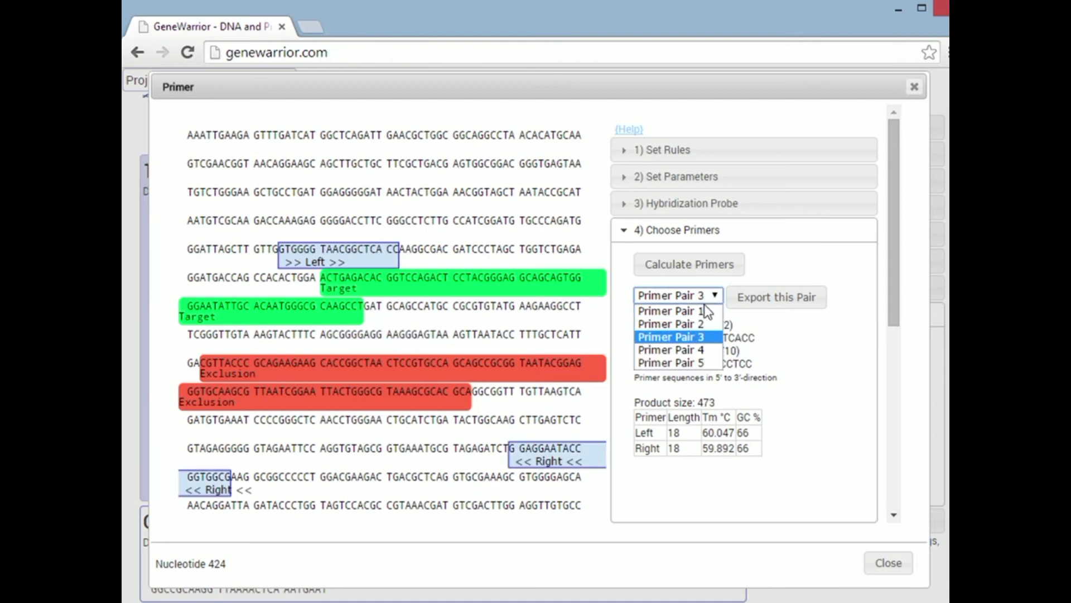
left_click(706, 350)
left_click(706, 299)
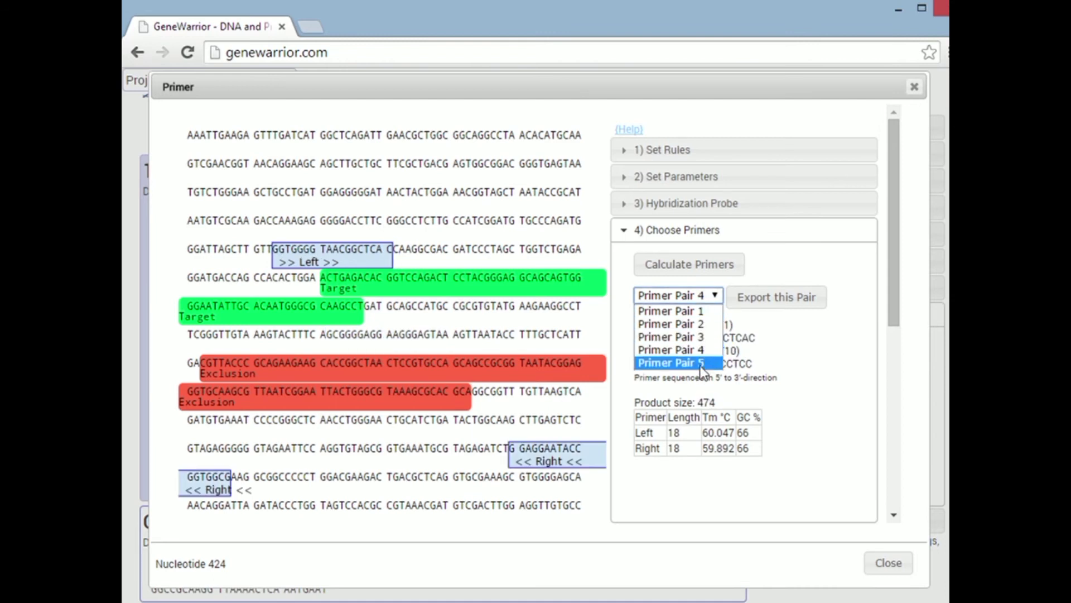
left_click(701, 364)
left_click(689, 300)
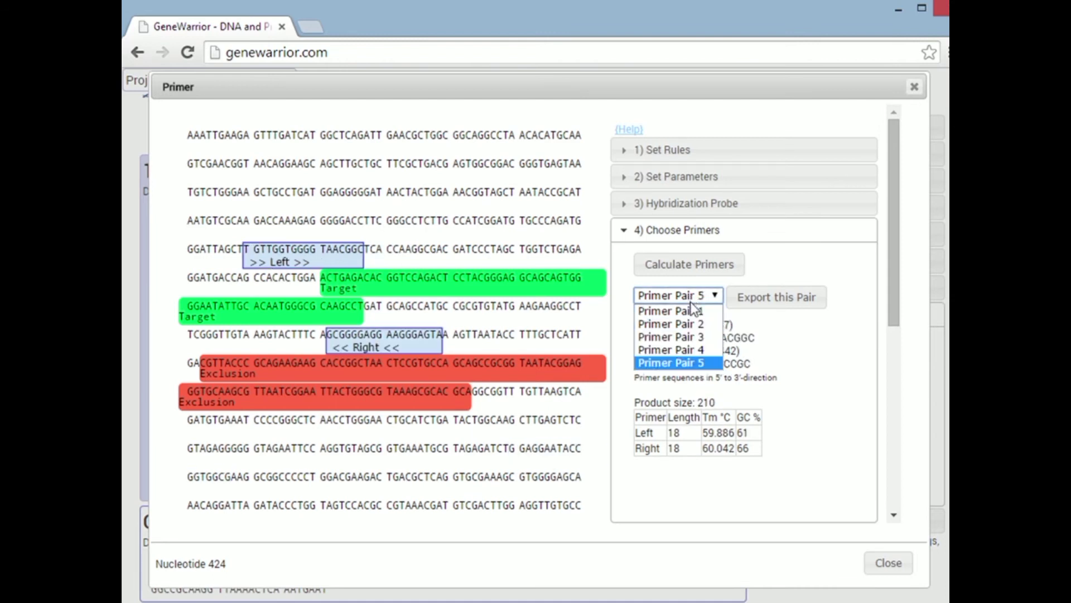
left_click(689, 310)
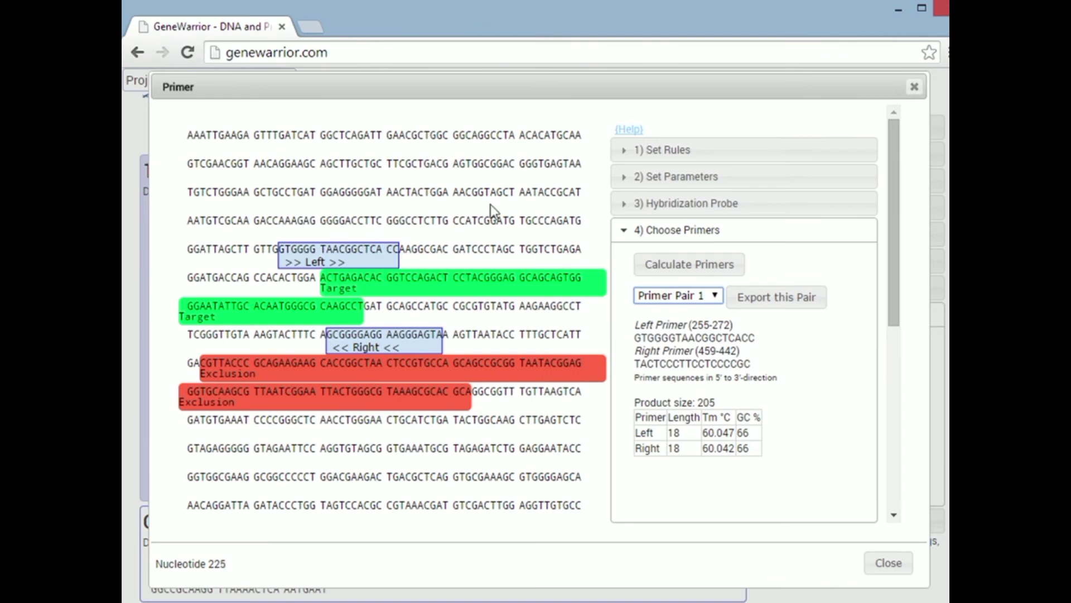
Force the left primer to start at position 140 in the primer rules
left_click(675, 150)
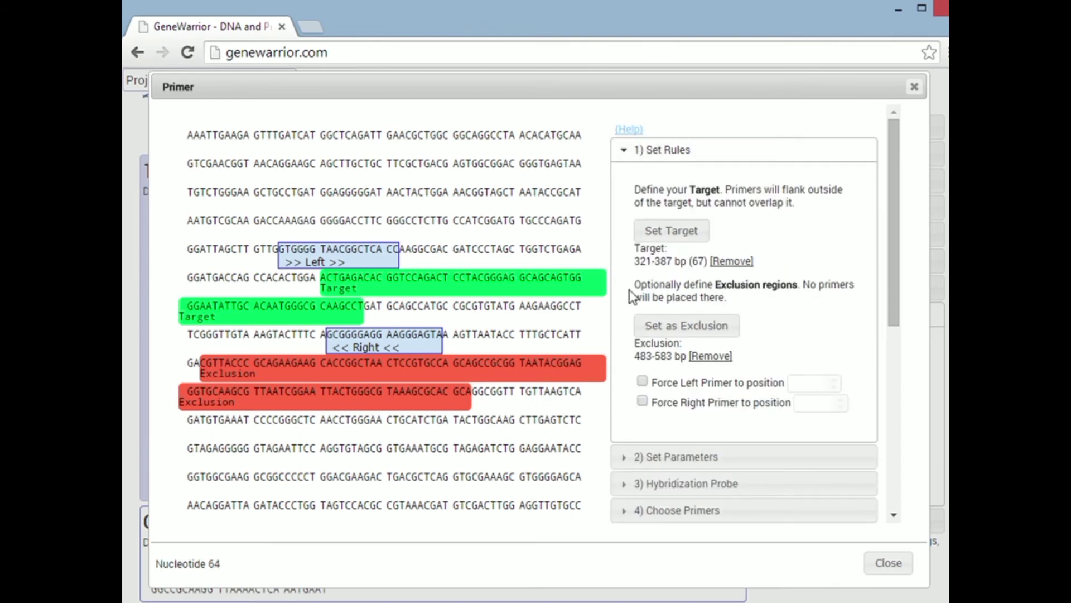
left_click(643, 381)
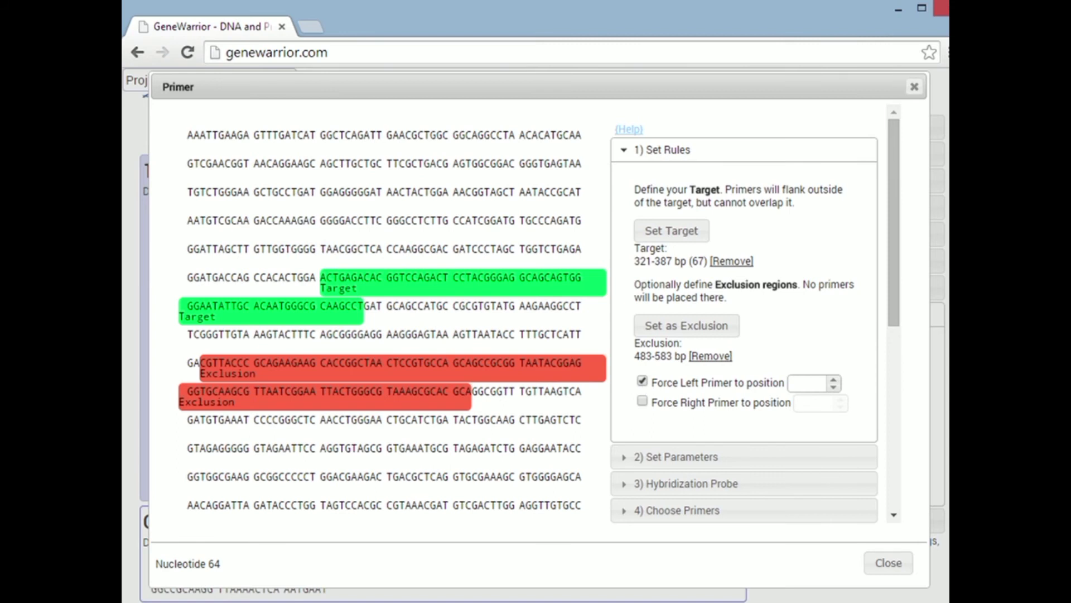
left_click(808, 383)
type("140")
left_click(310, 203)
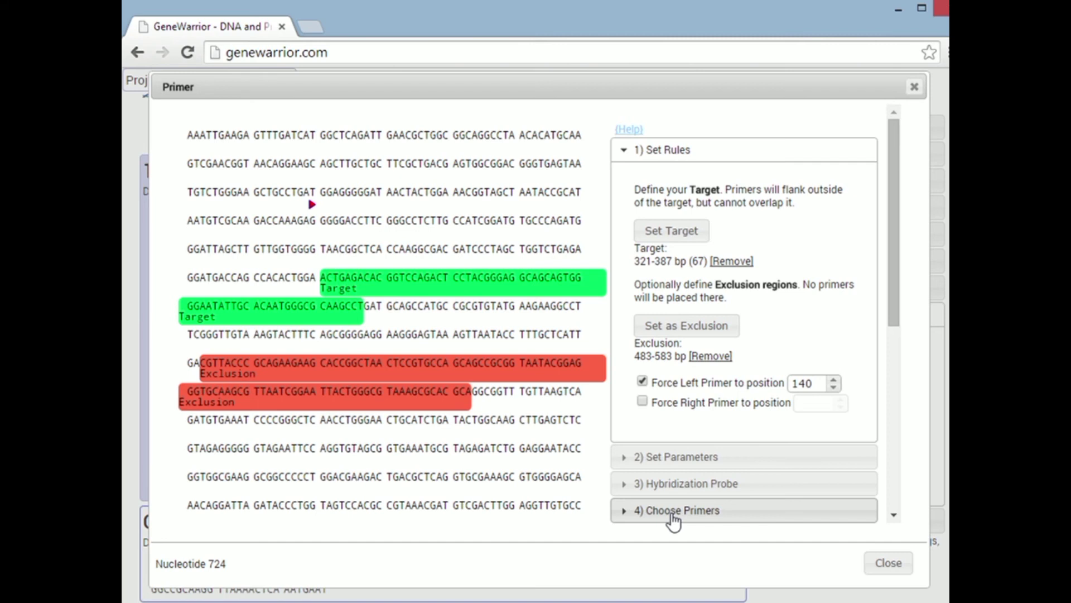
Recalculate primers with the forced left start and compare Pairs 1–5
left_click(674, 520)
left_click(678, 274)
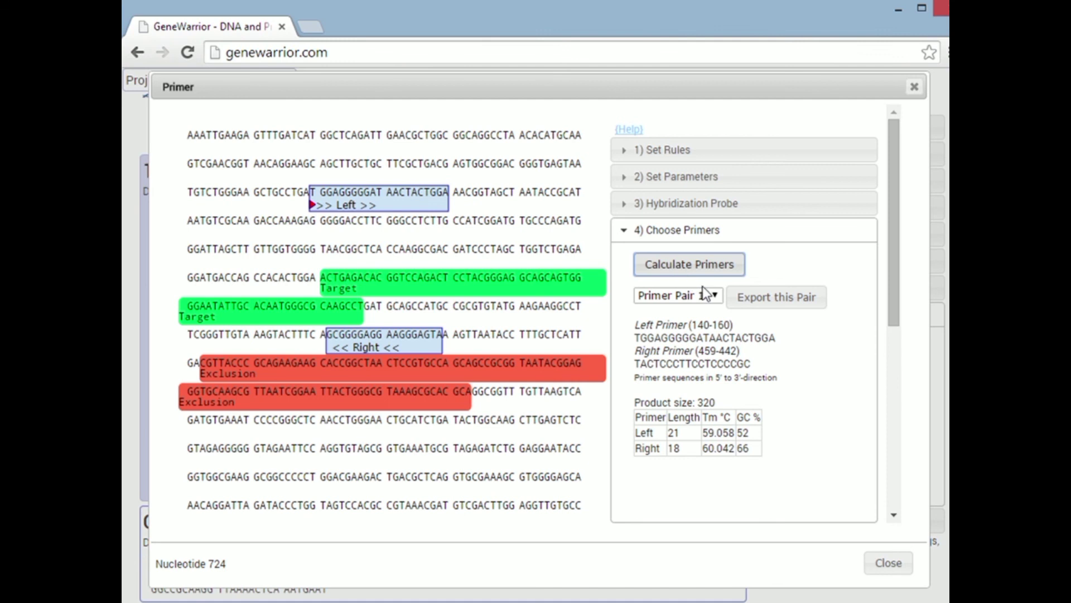
left_click(713, 295)
left_click(686, 324)
left_click(715, 296)
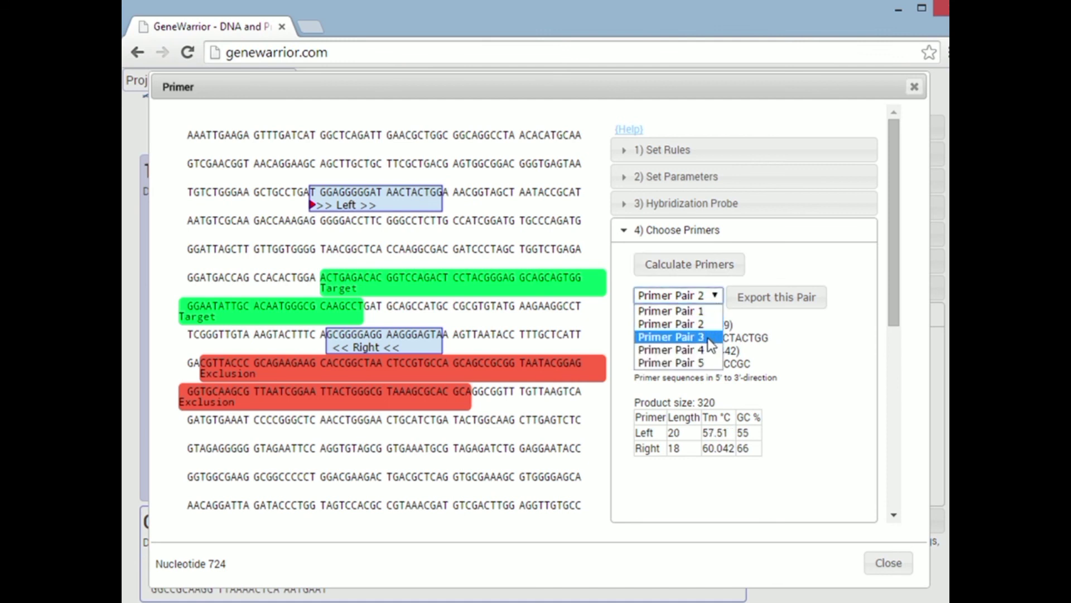
left_click(713, 336)
left_click(714, 296)
left_click(713, 349)
left_click(714, 295)
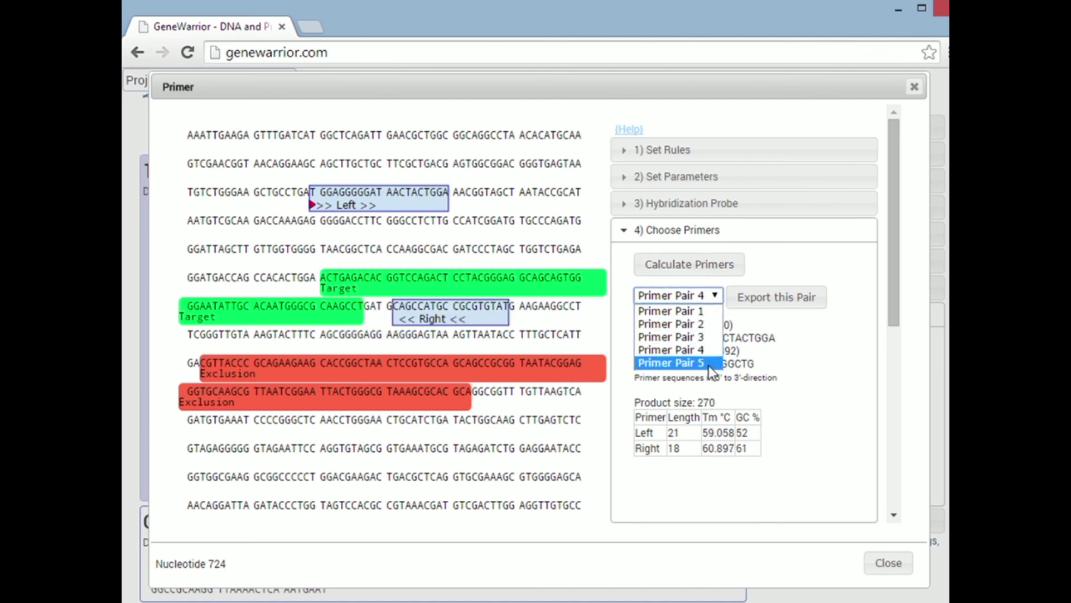
left_click(713, 362)
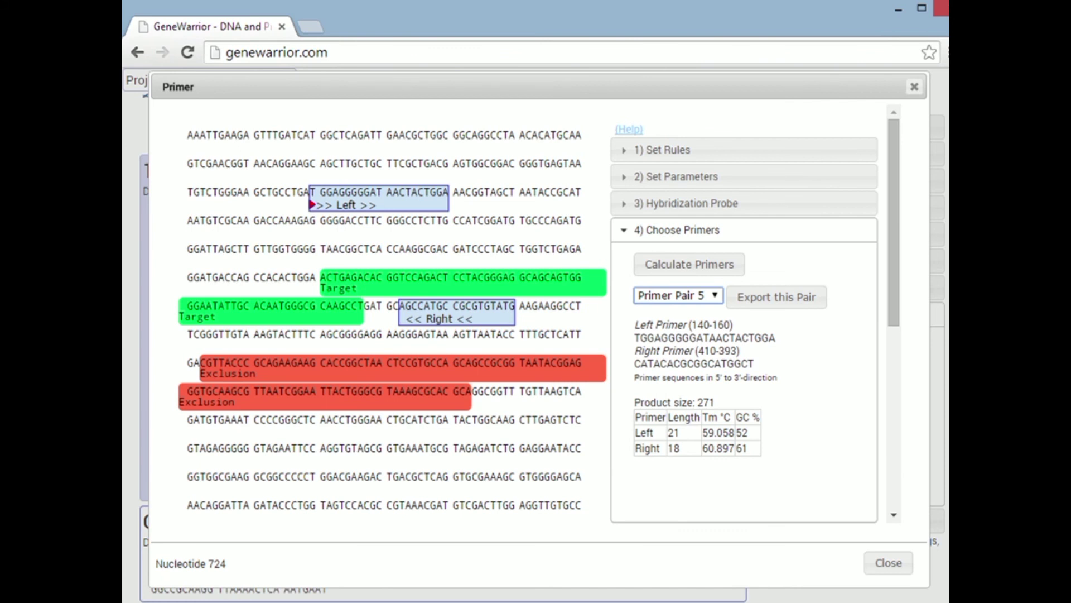
Keep the left position forced, choose Primer Pair 2 (320 bp), and export it
left_click(677, 149)
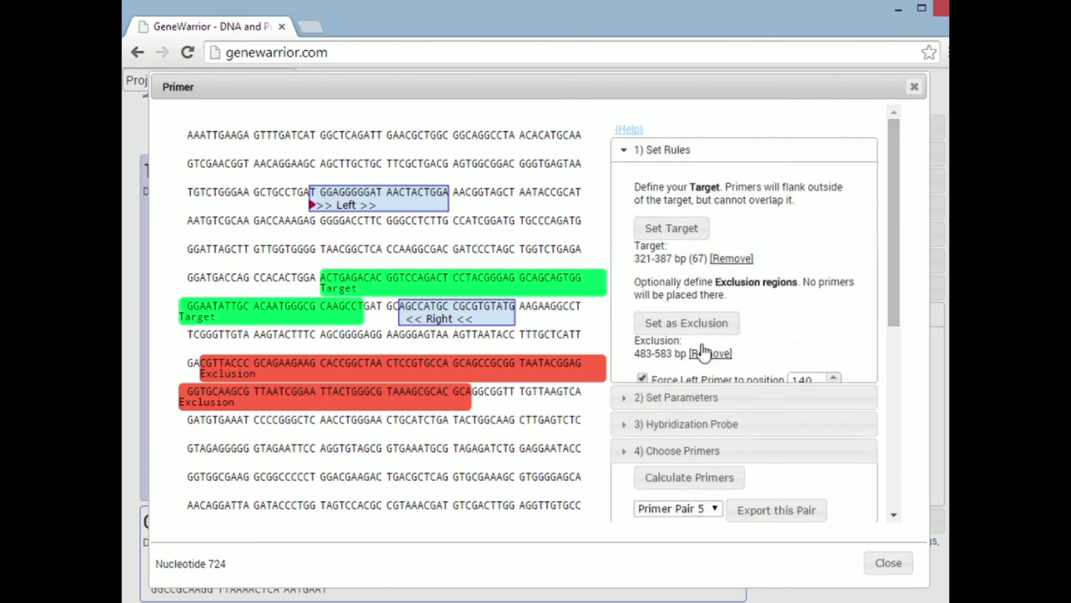
left_click(642, 381)
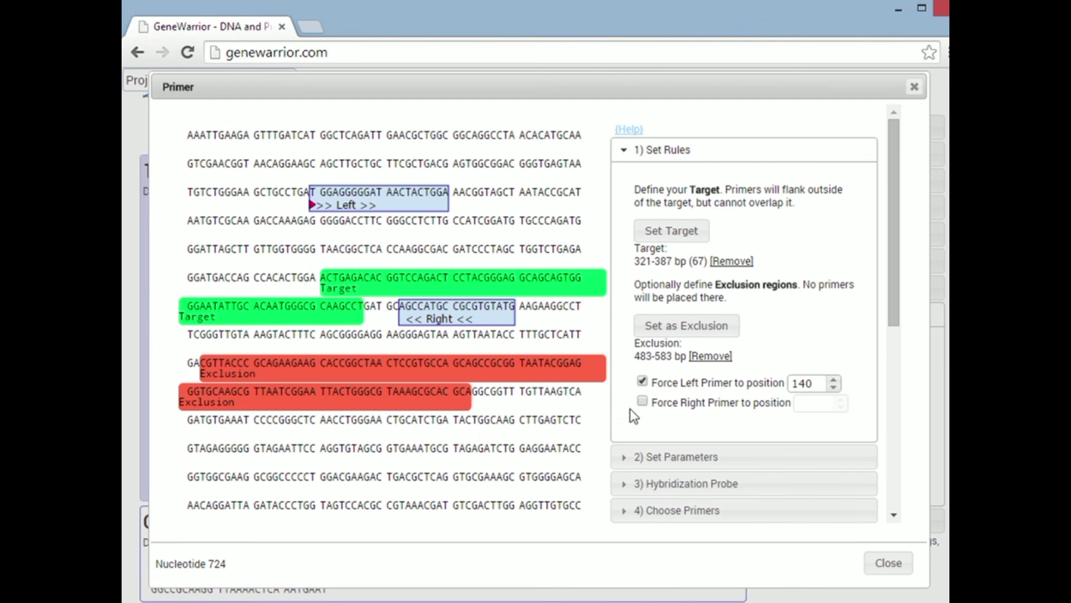
left_click(672, 514)
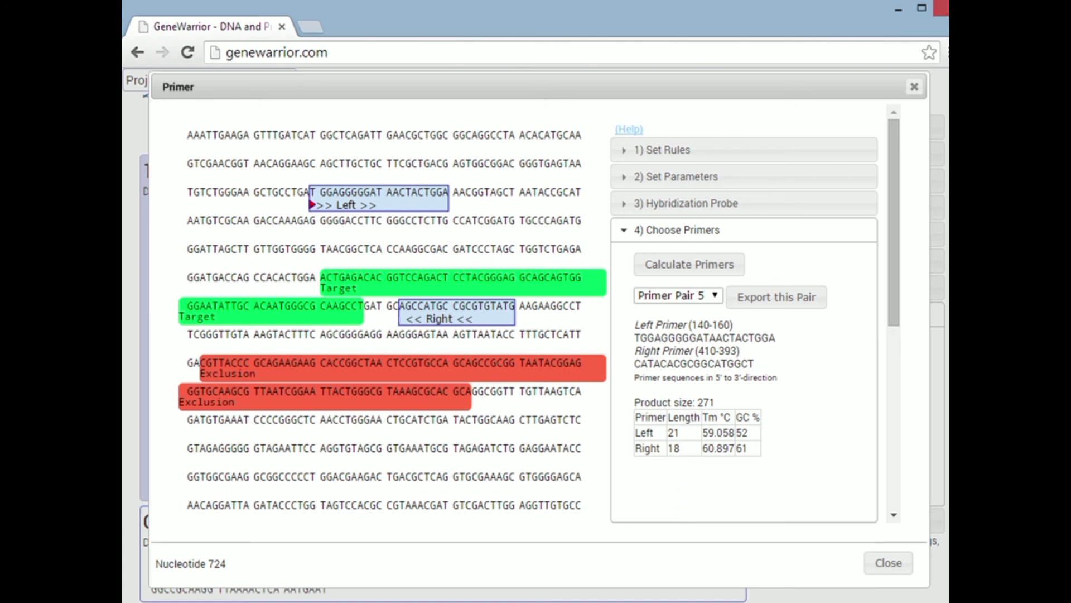
left_click(677, 295)
left_click(670, 323)
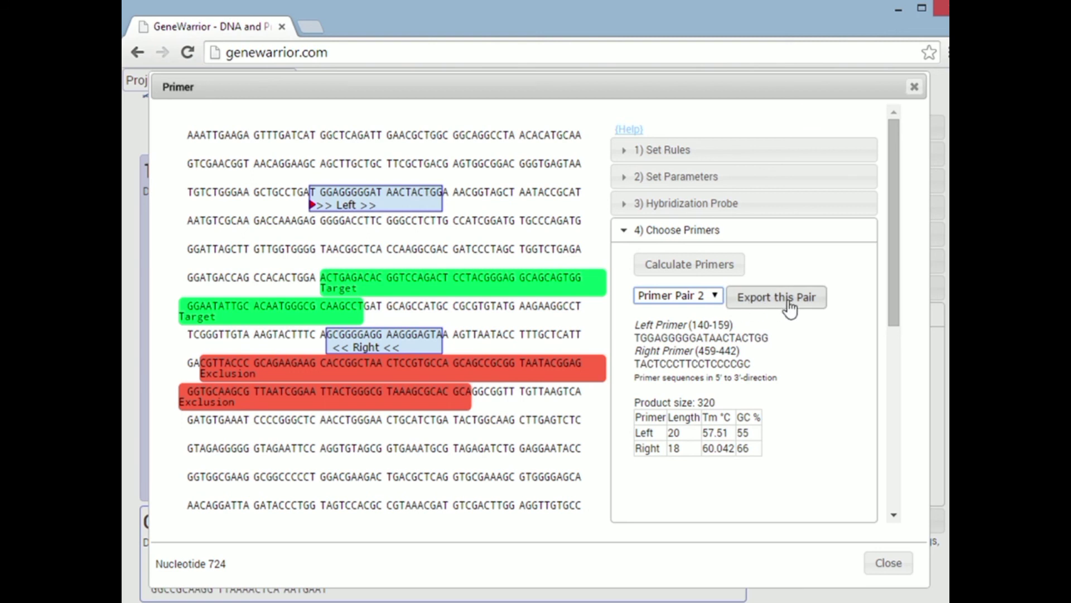
left_click(770, 298)
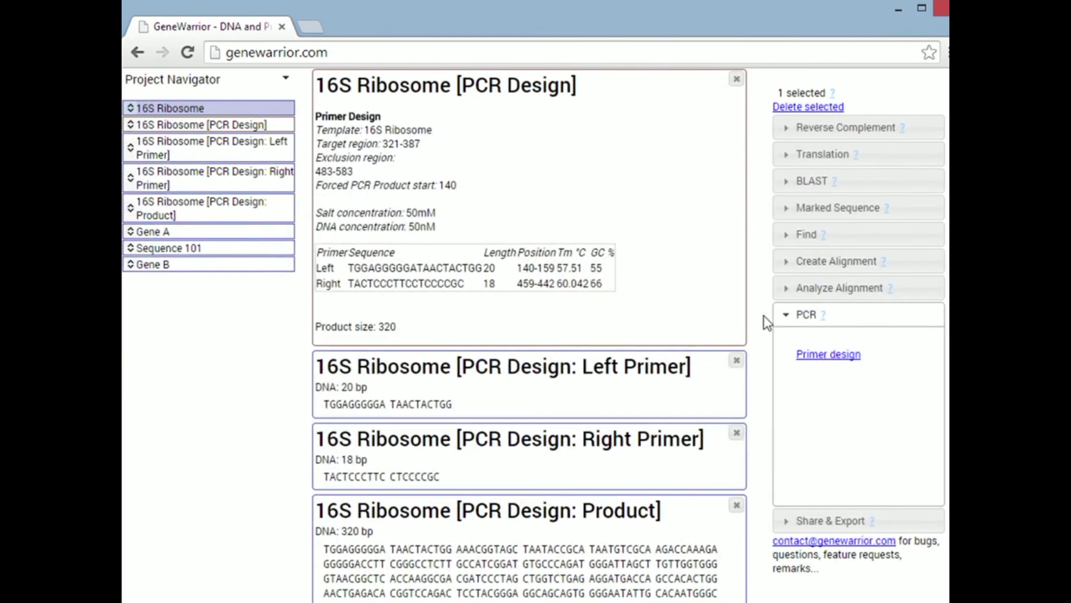
Select the PCR Design, Left Primer, Right Primer and Product entries, then show Share & Export
left_click(738, 296)
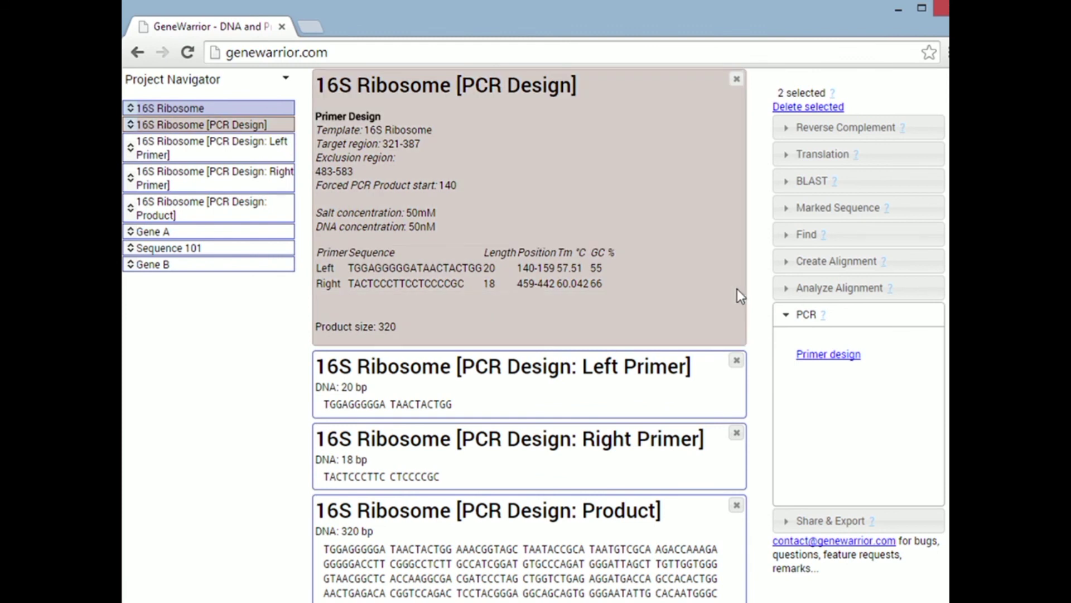
left_click(698, 391)
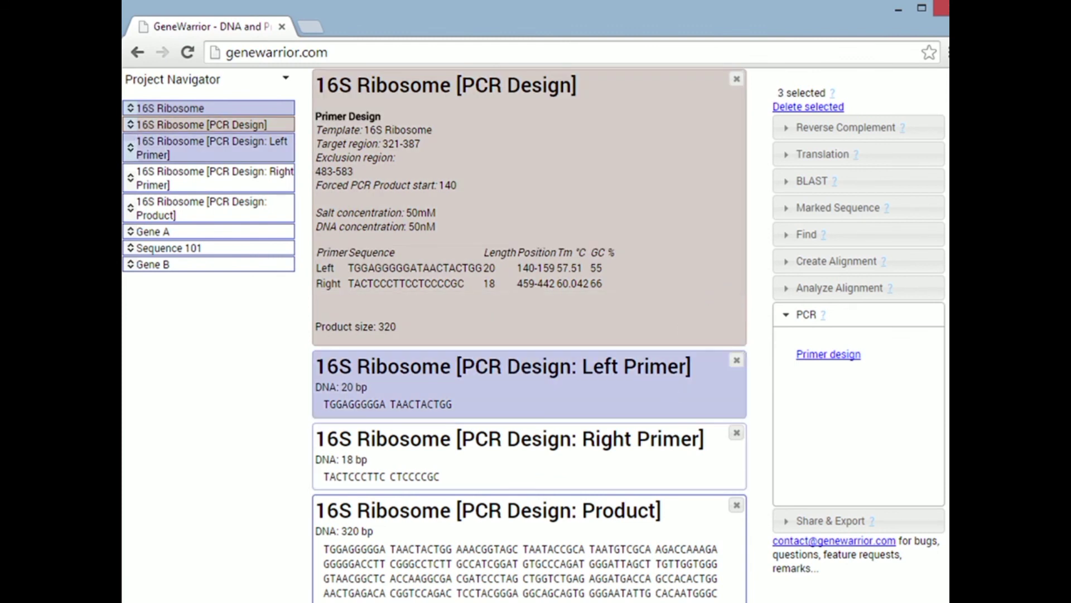
left_click(697, 463)
scroll(670, 445, "down", 2)
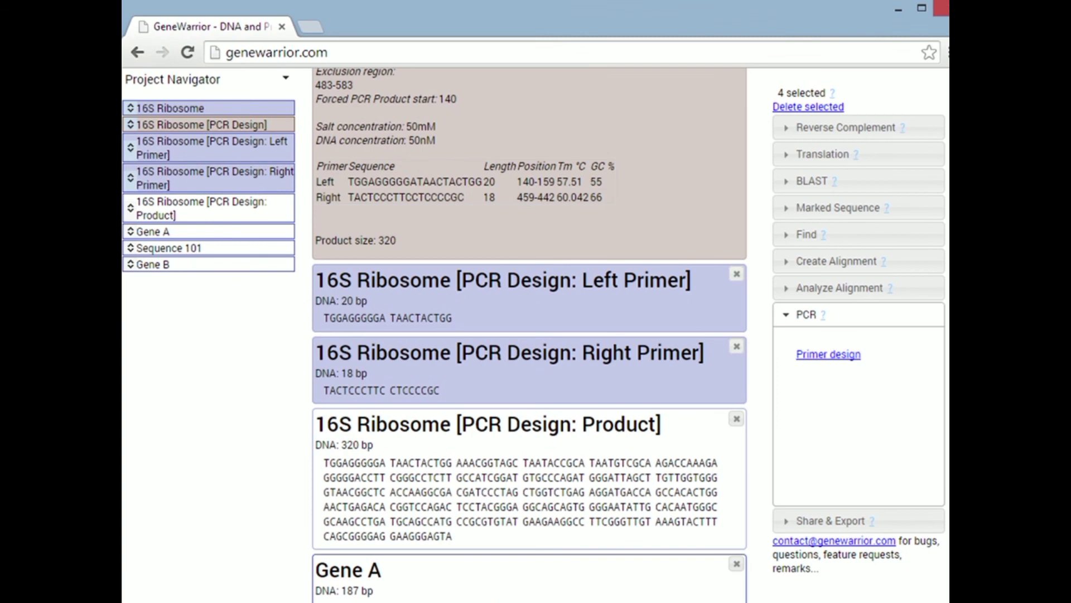
left_click(547, 454)
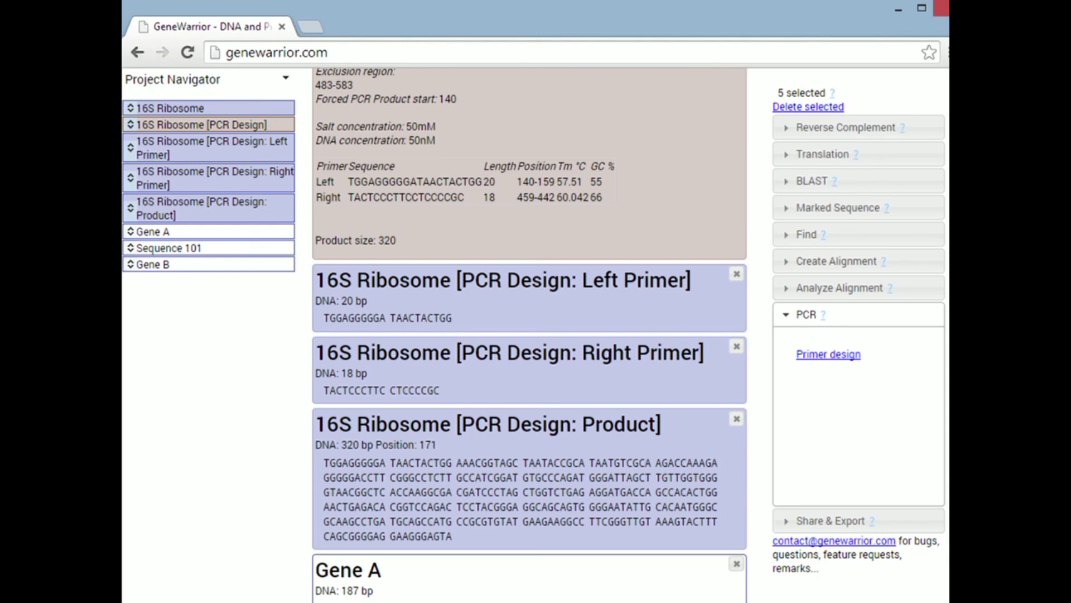
left_click(809, 521)
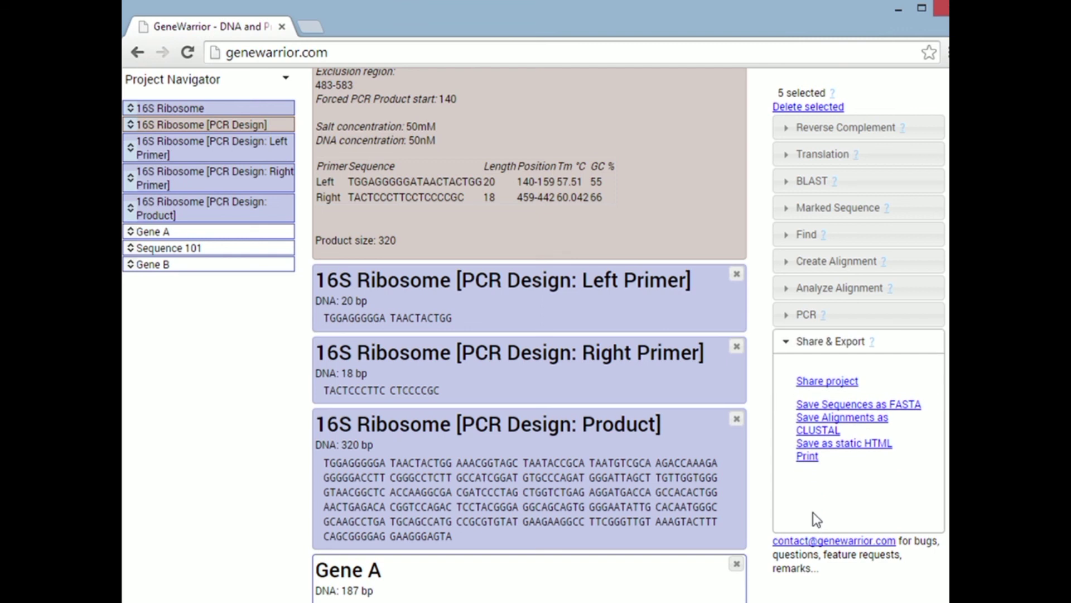
Create a public share link for the GeneWarrior project from the Share dialog
left_click(810, 381)
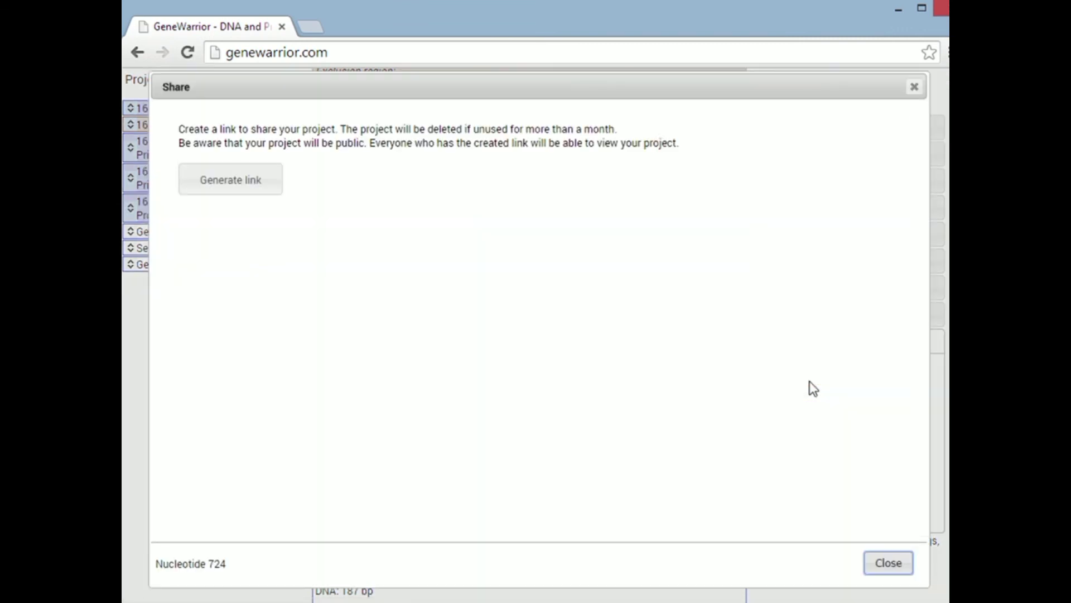
left_click(250, 183)
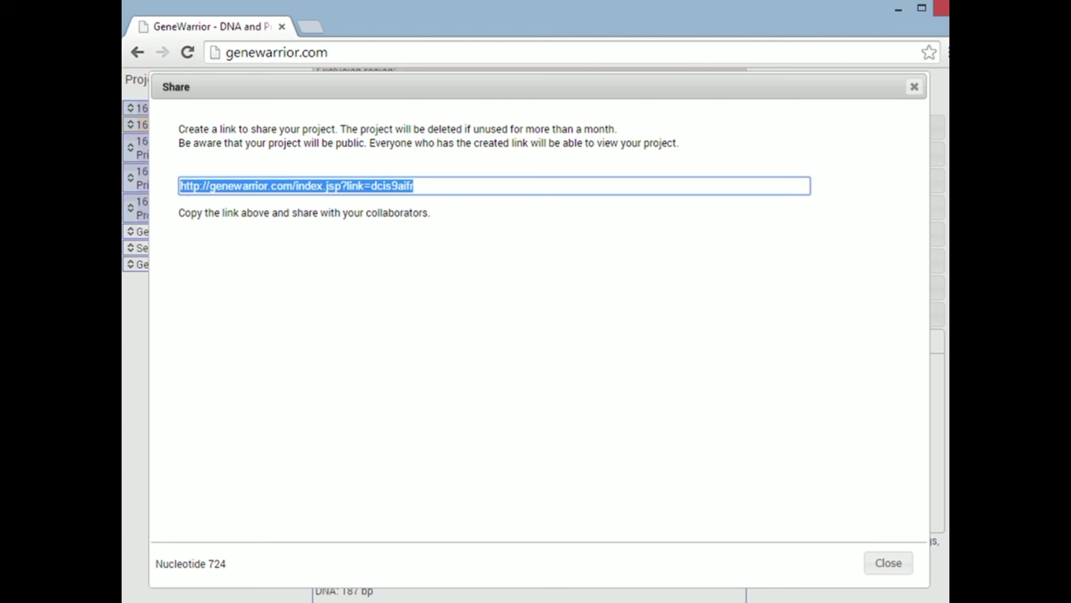
key("alt+Tab")
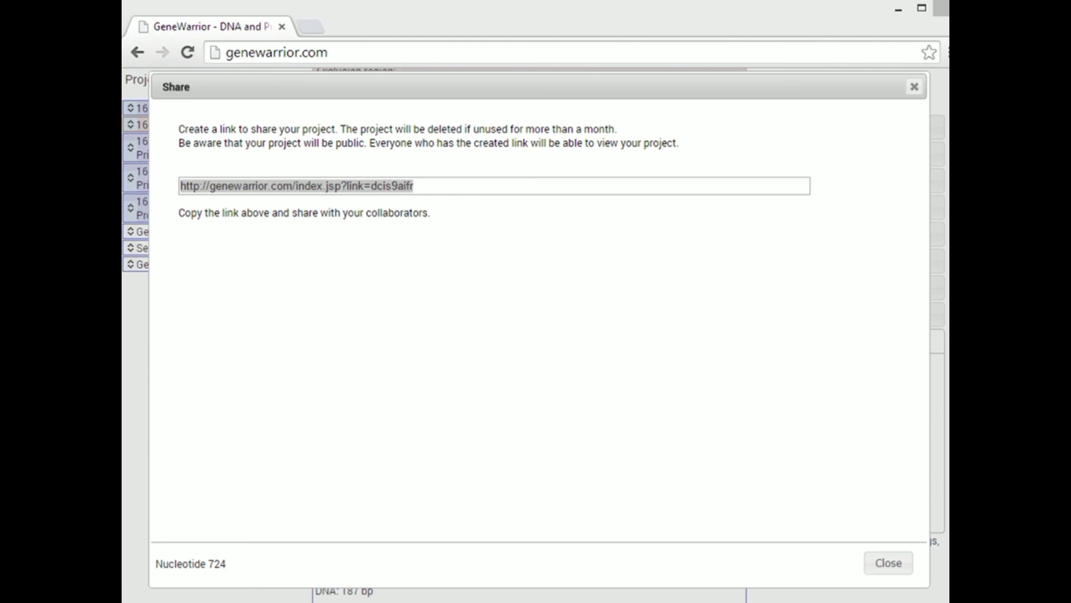